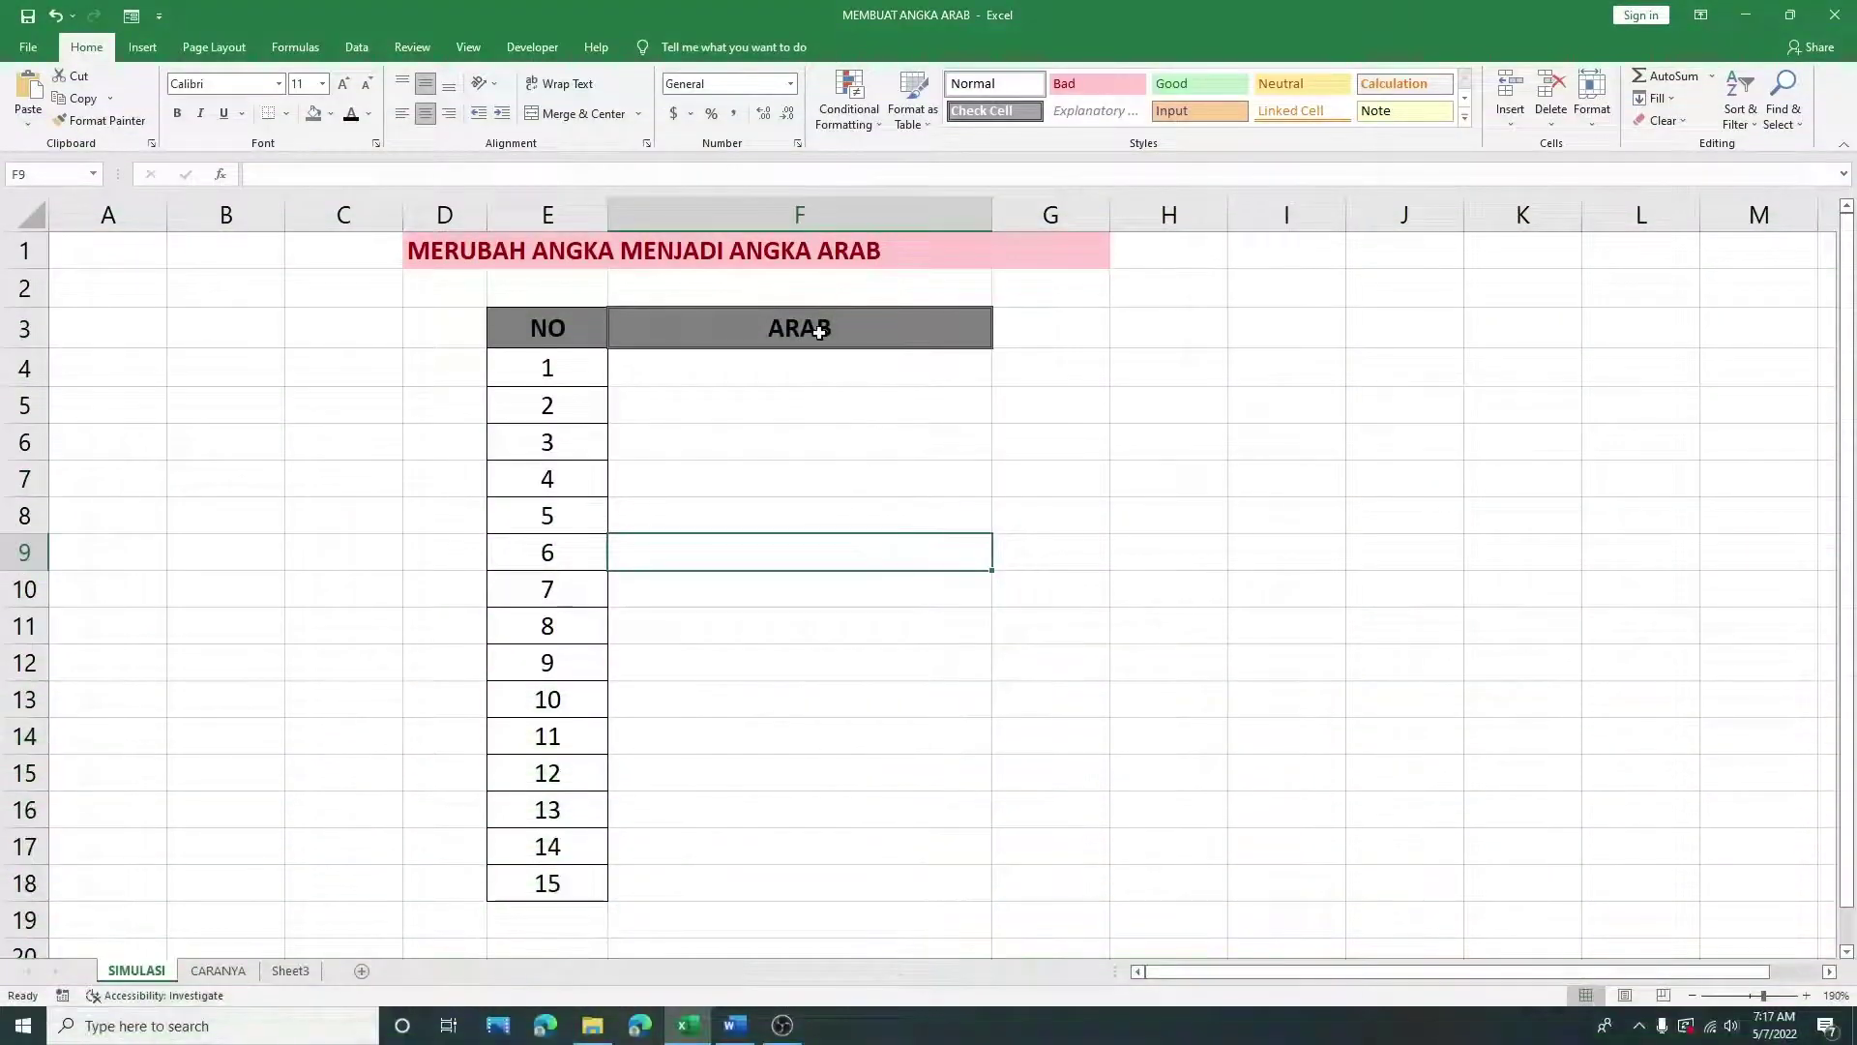
Step: Merge and centre cells D1:G1 so the MERUBAH ANGKA MENJADI ANGKA ARAB title spans them
click(824, 328)
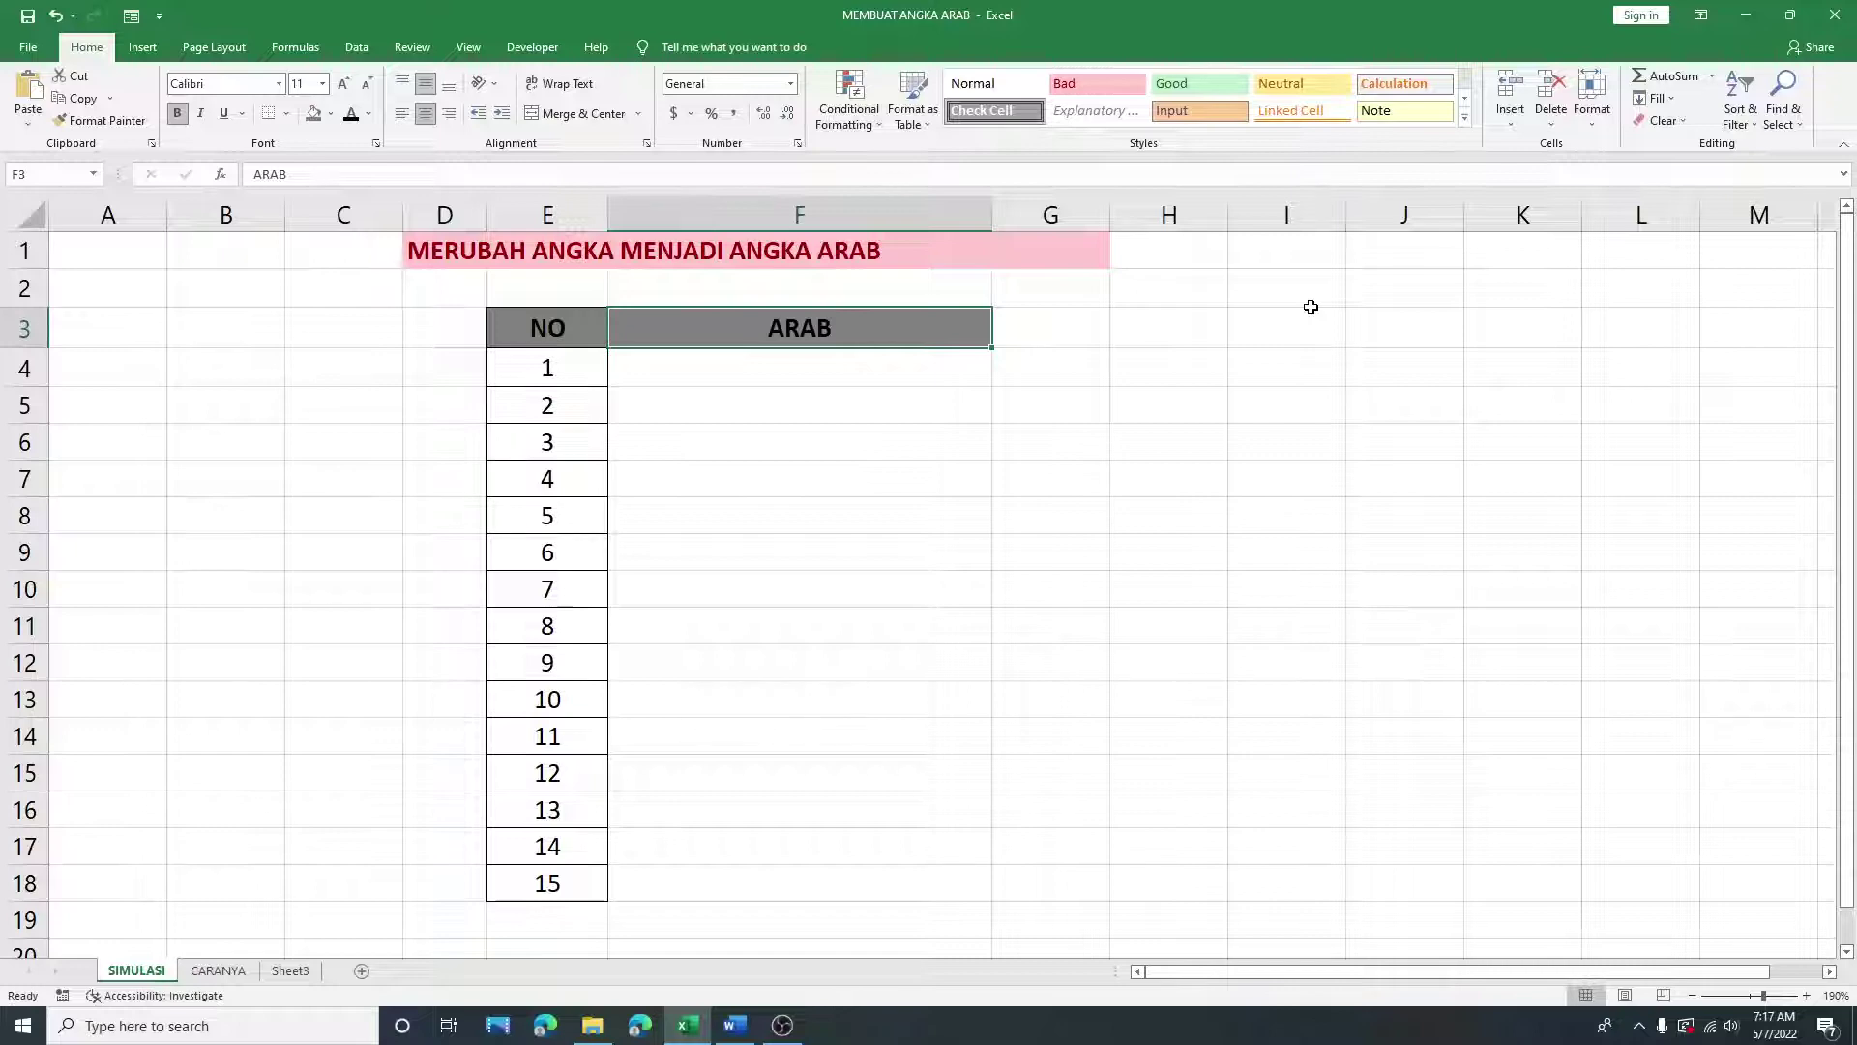
drag(449, 242, 1068, 249)
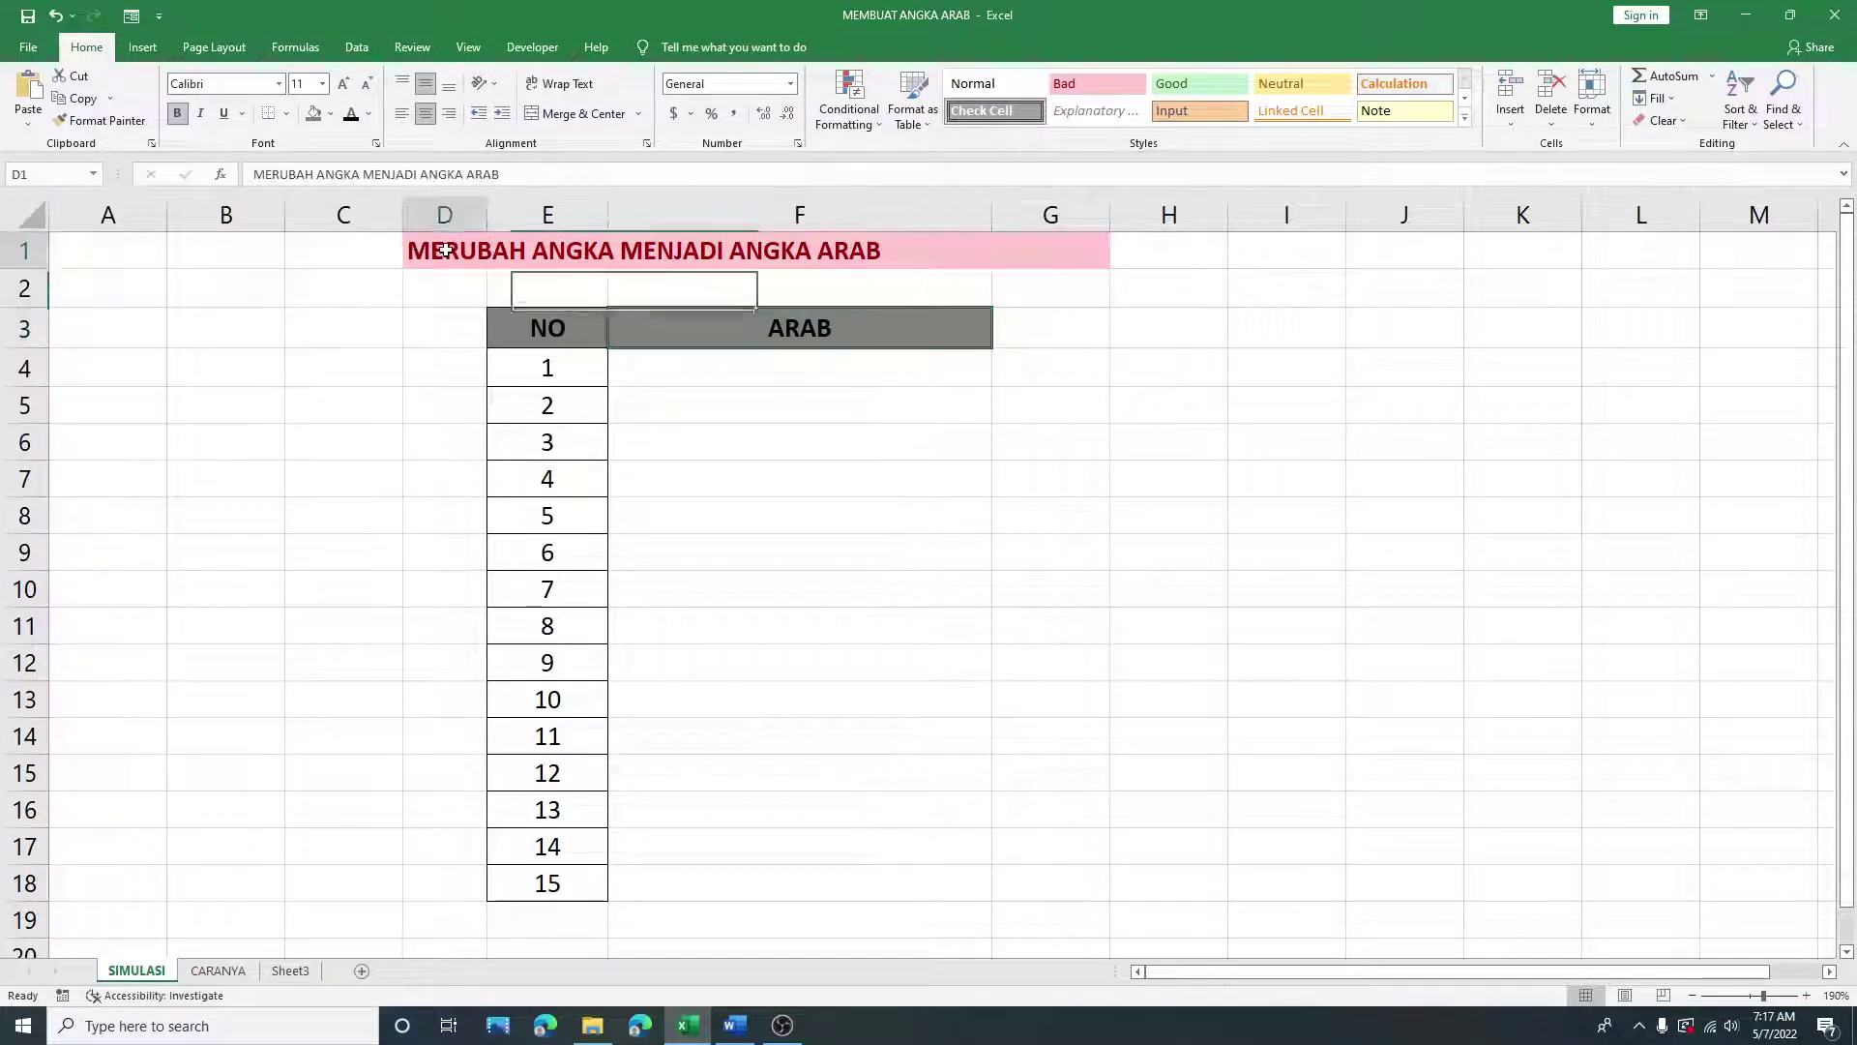
click(578, 113)
click(919, 505)
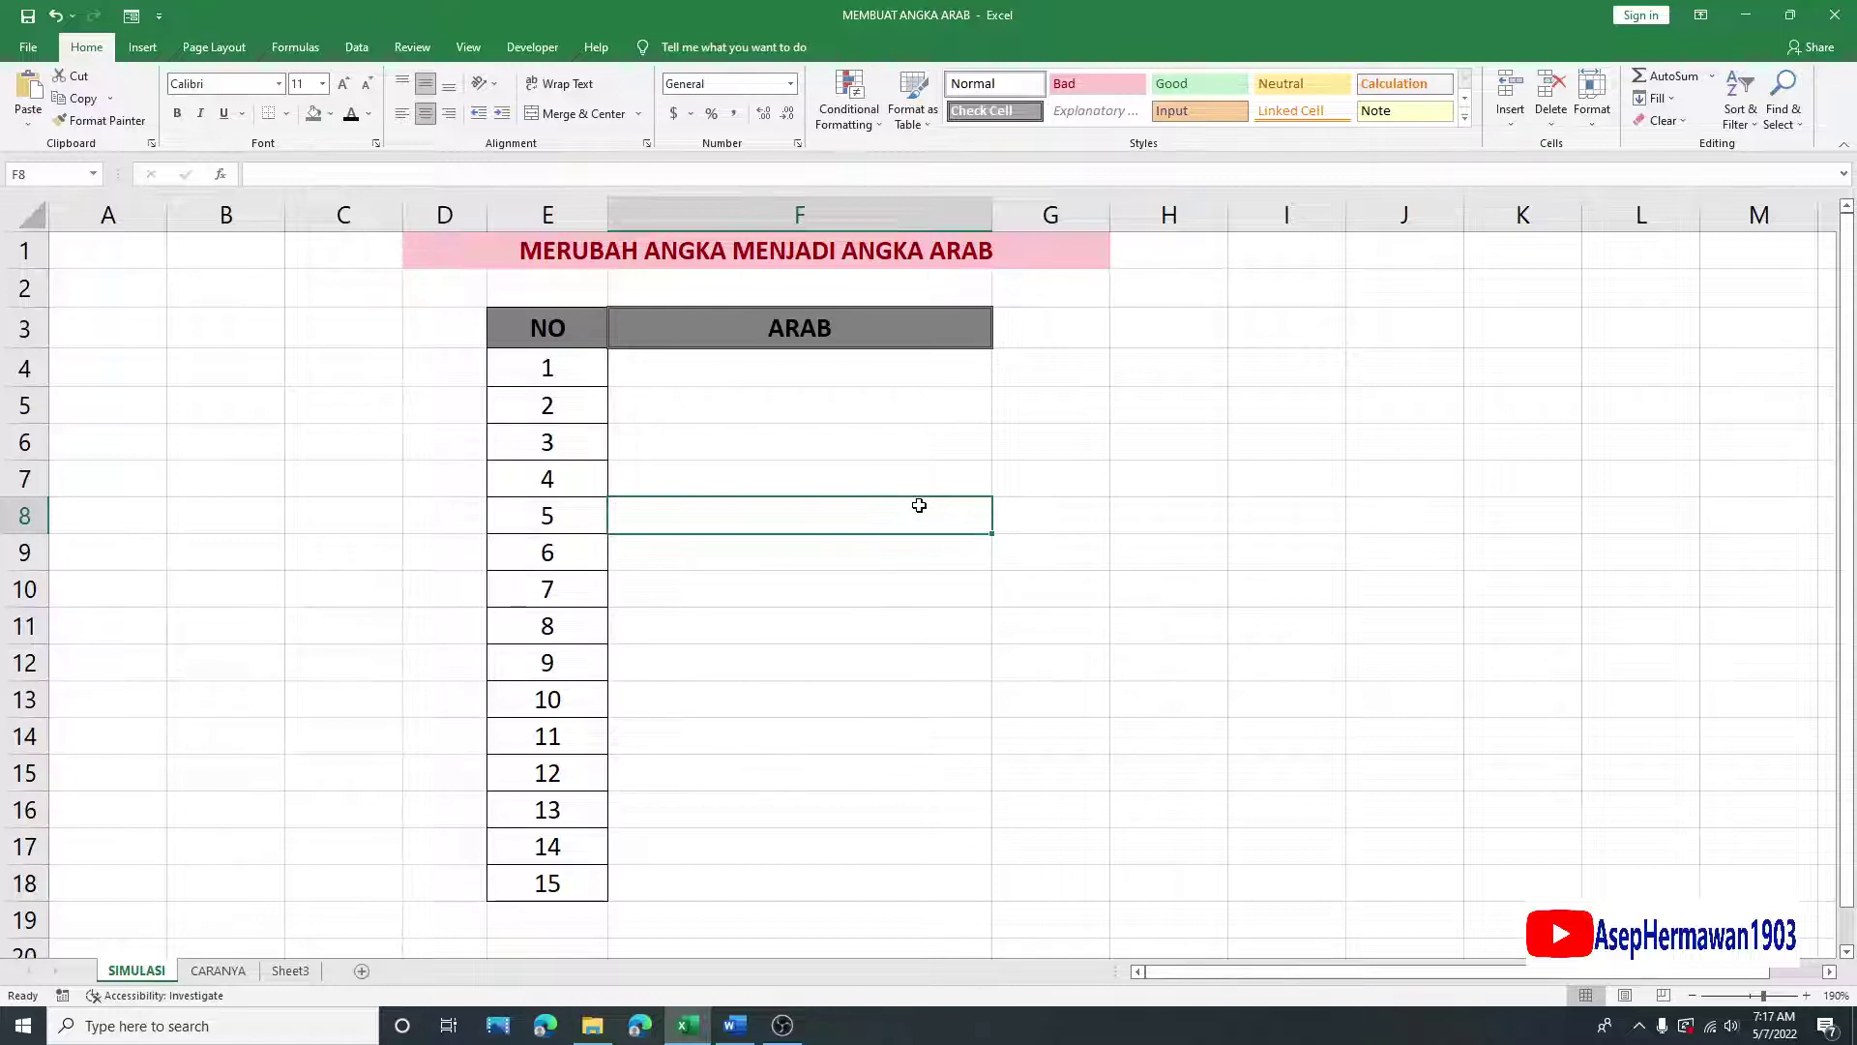
click(676, 254)
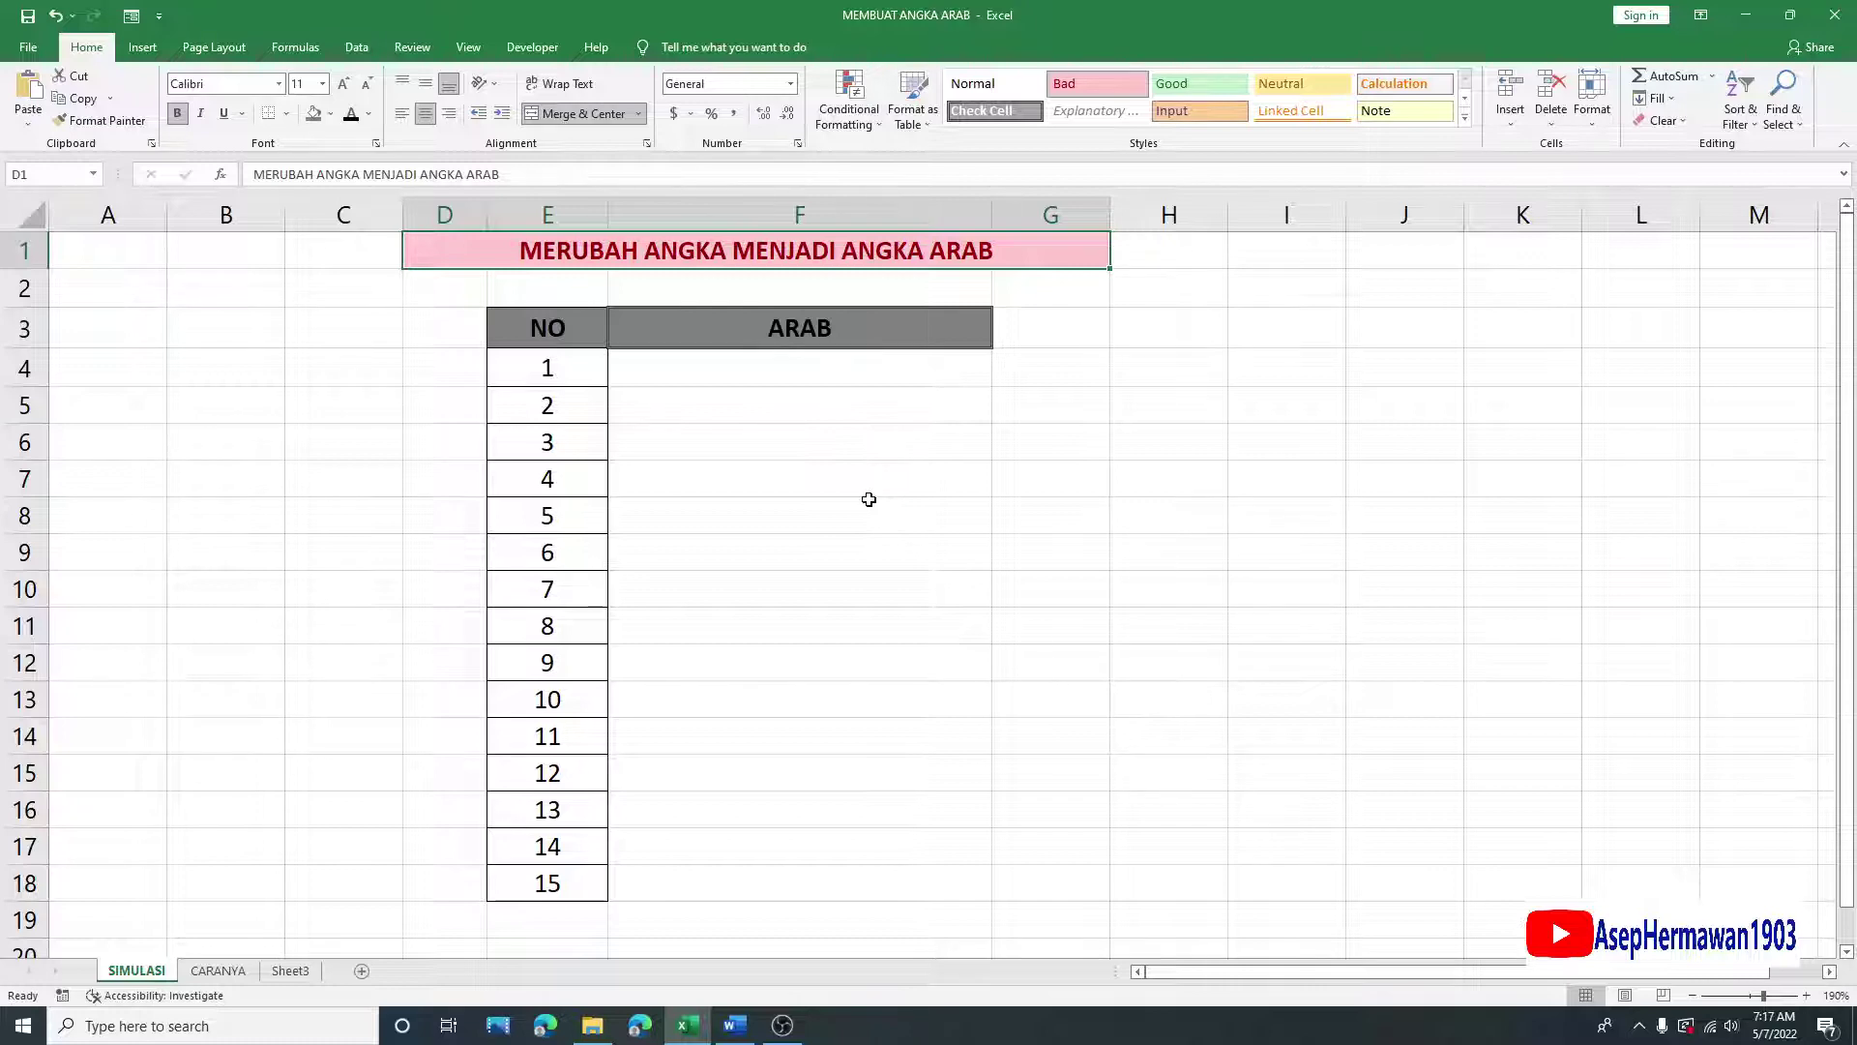
Step: Highlight the numbers E4:E18 and the empty ARAB cells F4:F18, then start a formula in F4 with =
drag(584, 368, 581, 874)
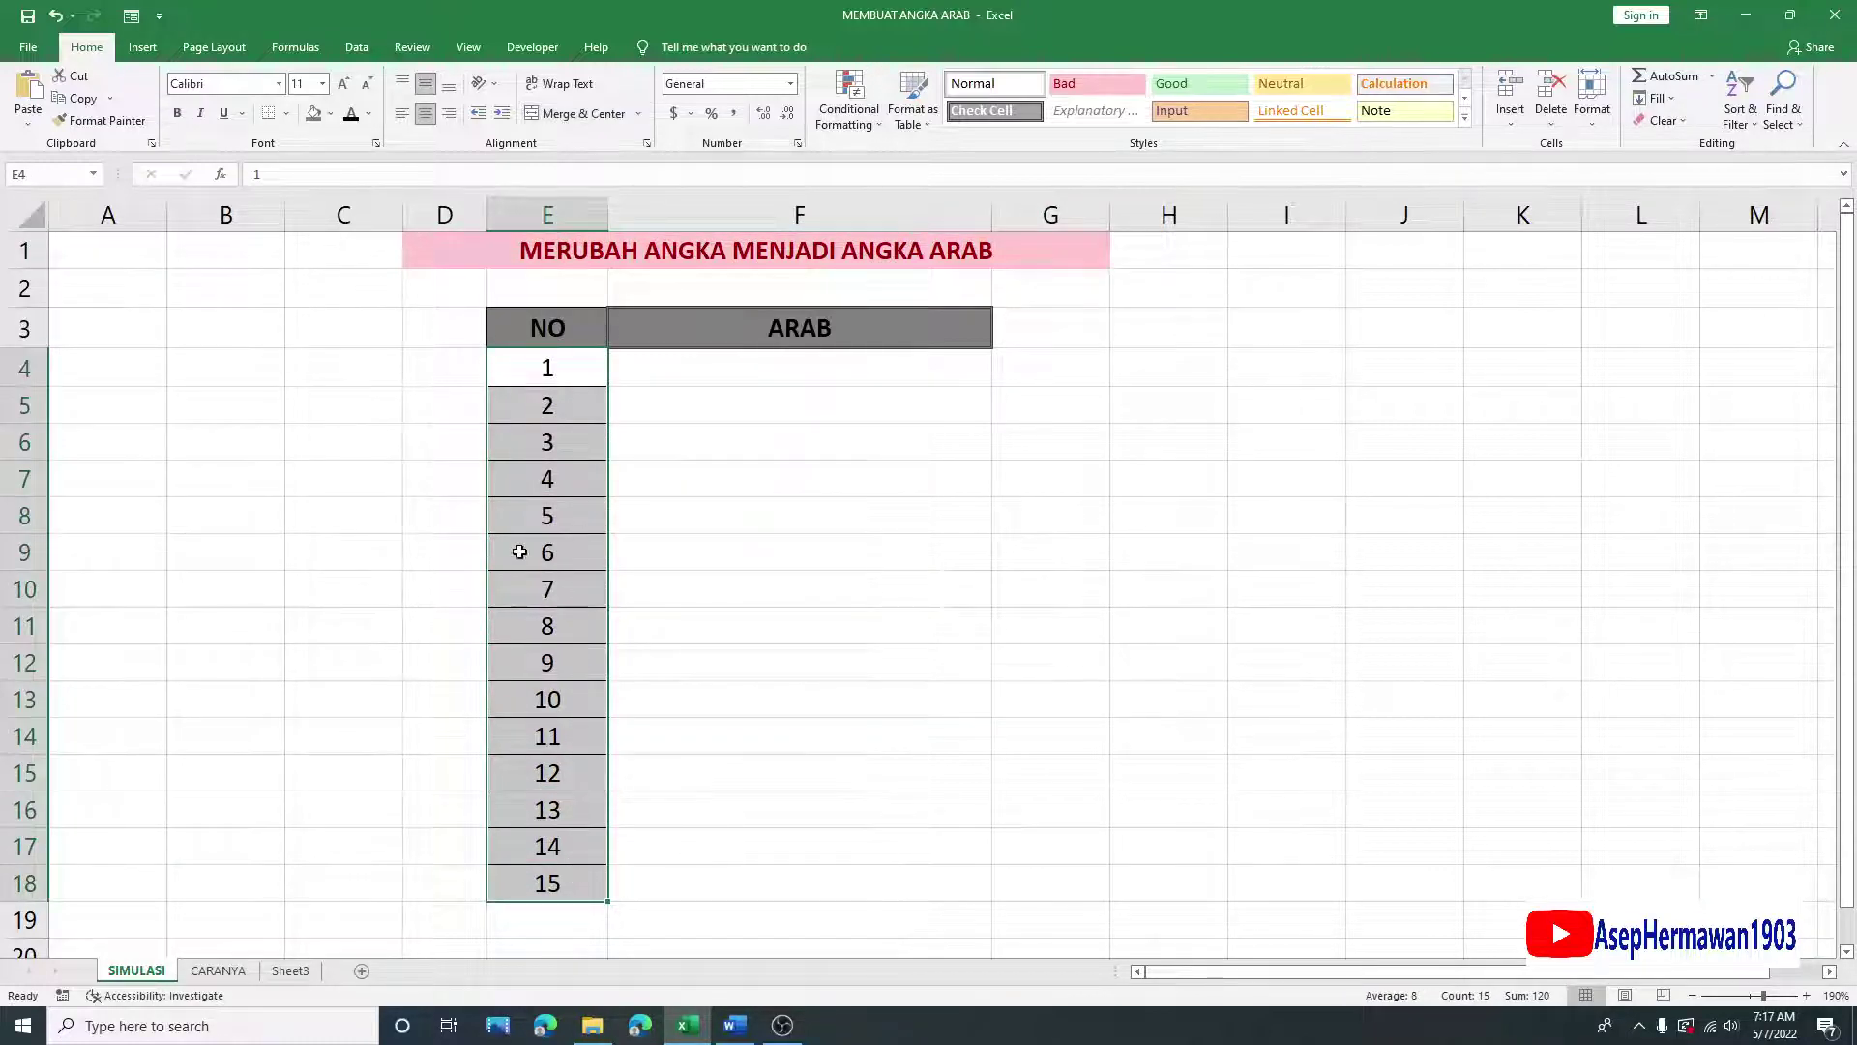
click(801, 332)
click(803, 371)
click(796, 414)
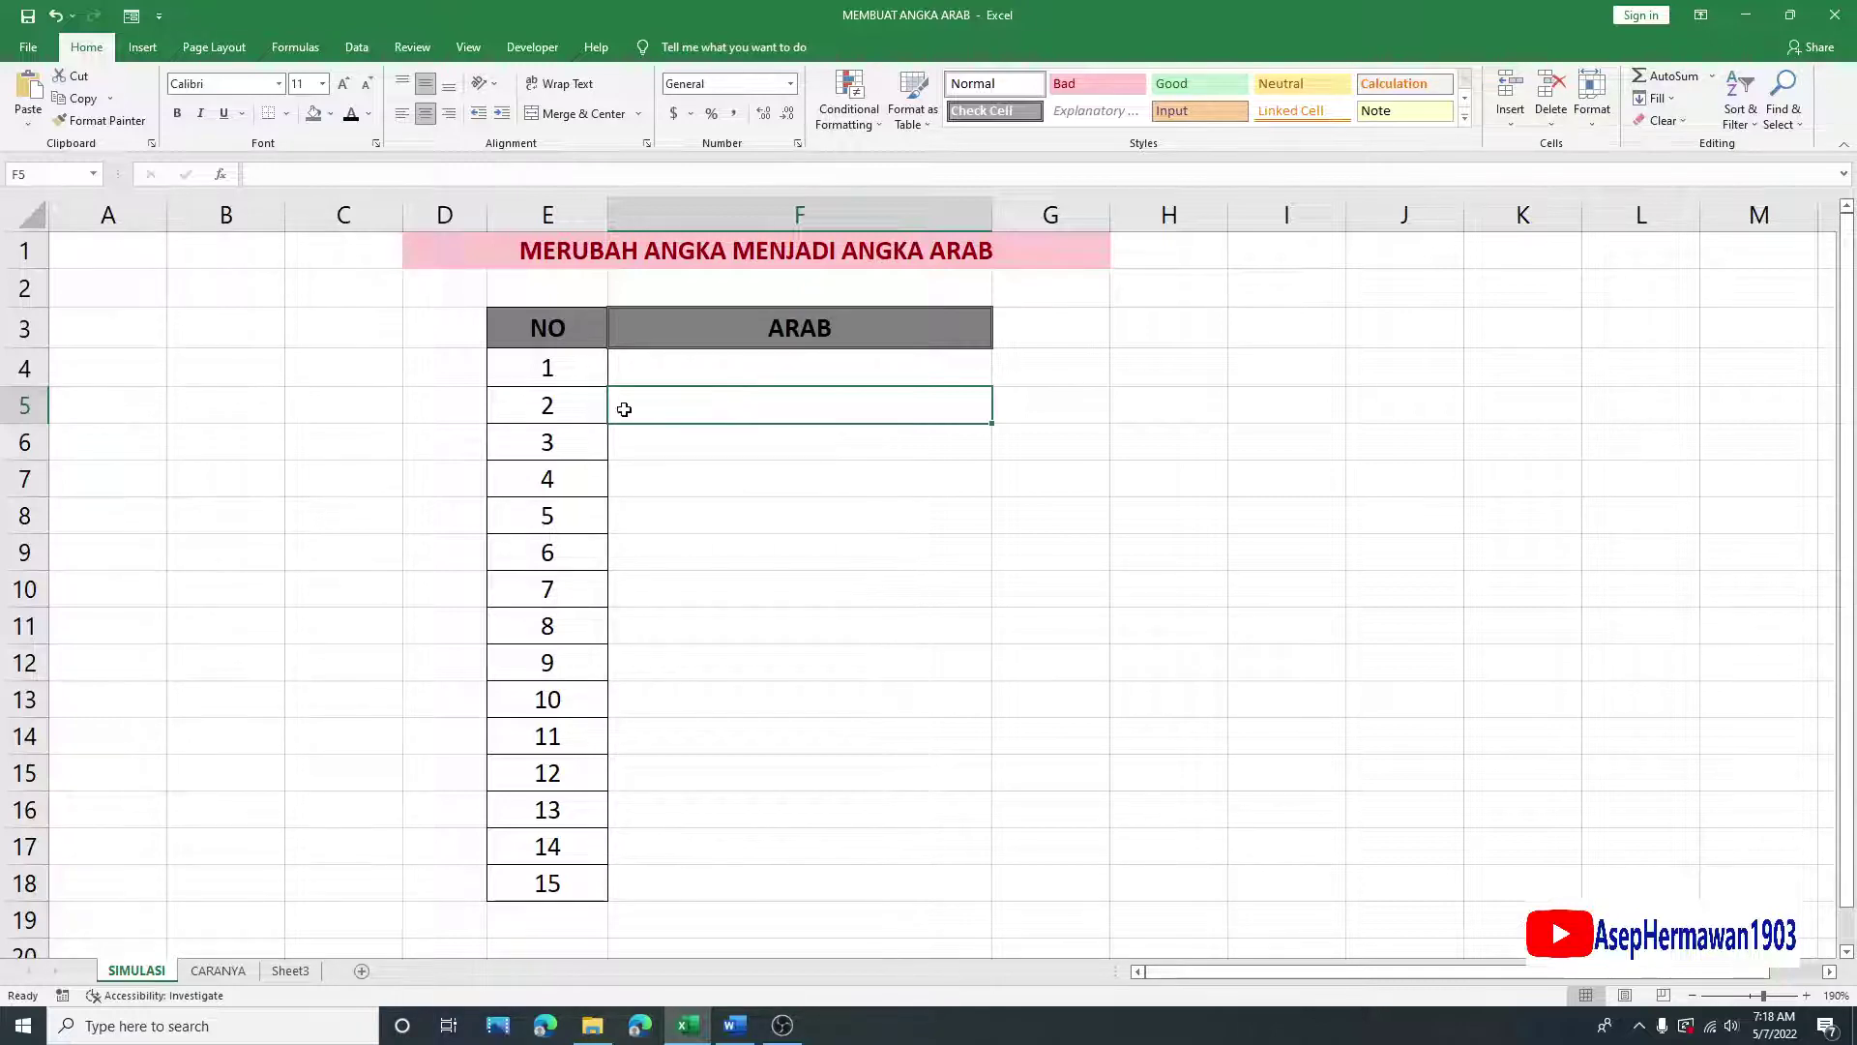
mouse_move(580, 366)
mouse_down()
mouse_move(578, 682)
mouse_move(611, 895)
mouse_up()
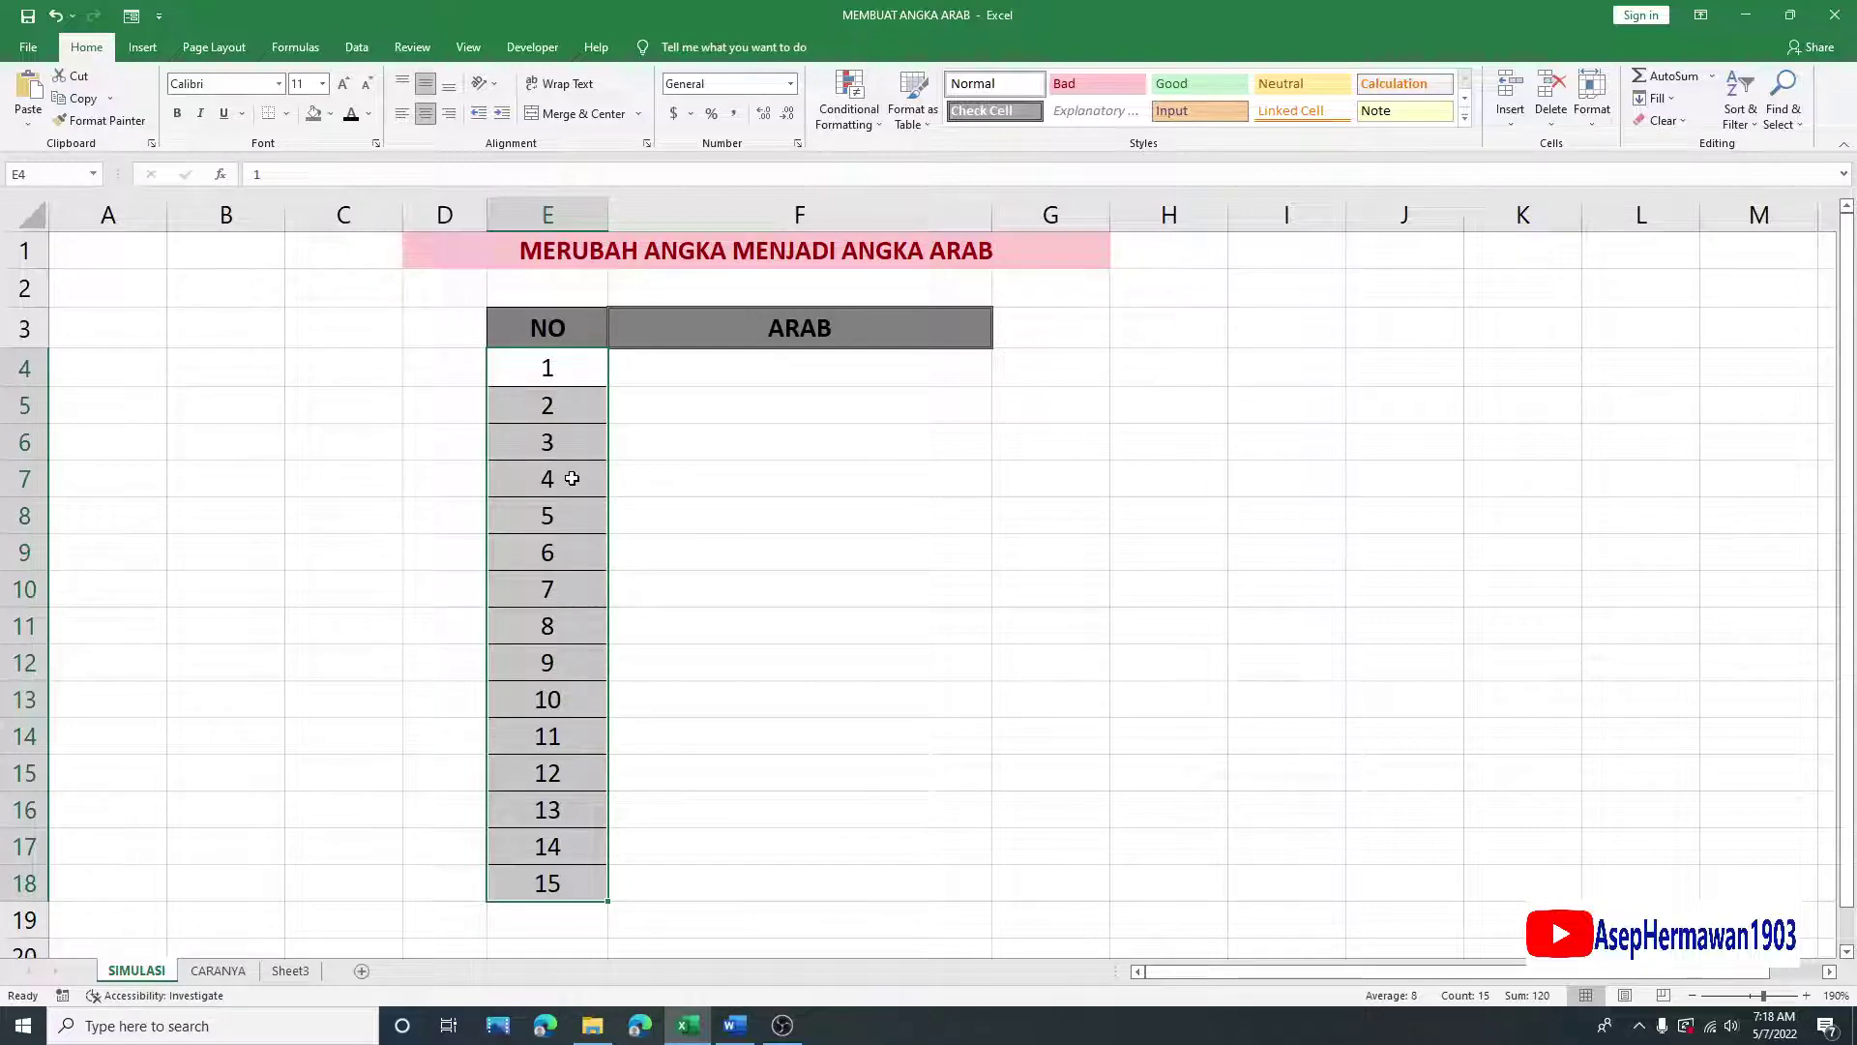
drag(832, 366, 809, 881)
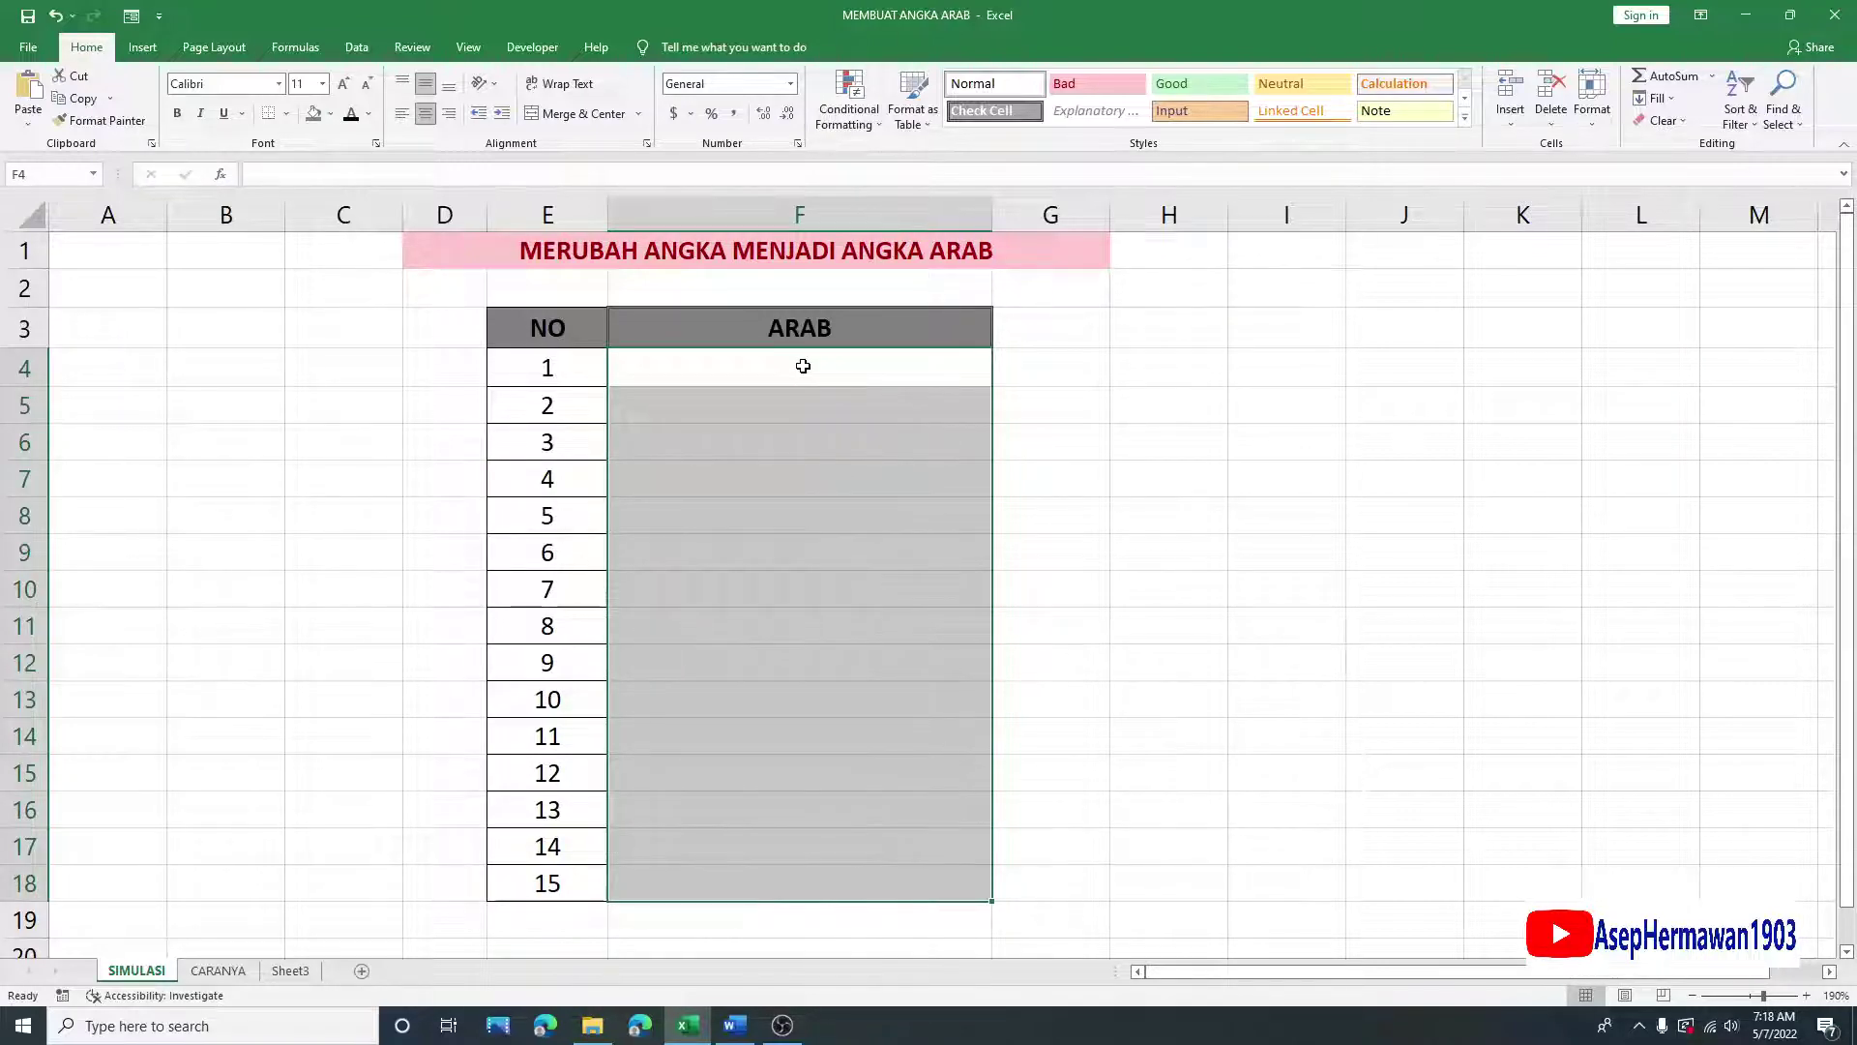
click(1108, 566)
click(880, 377)
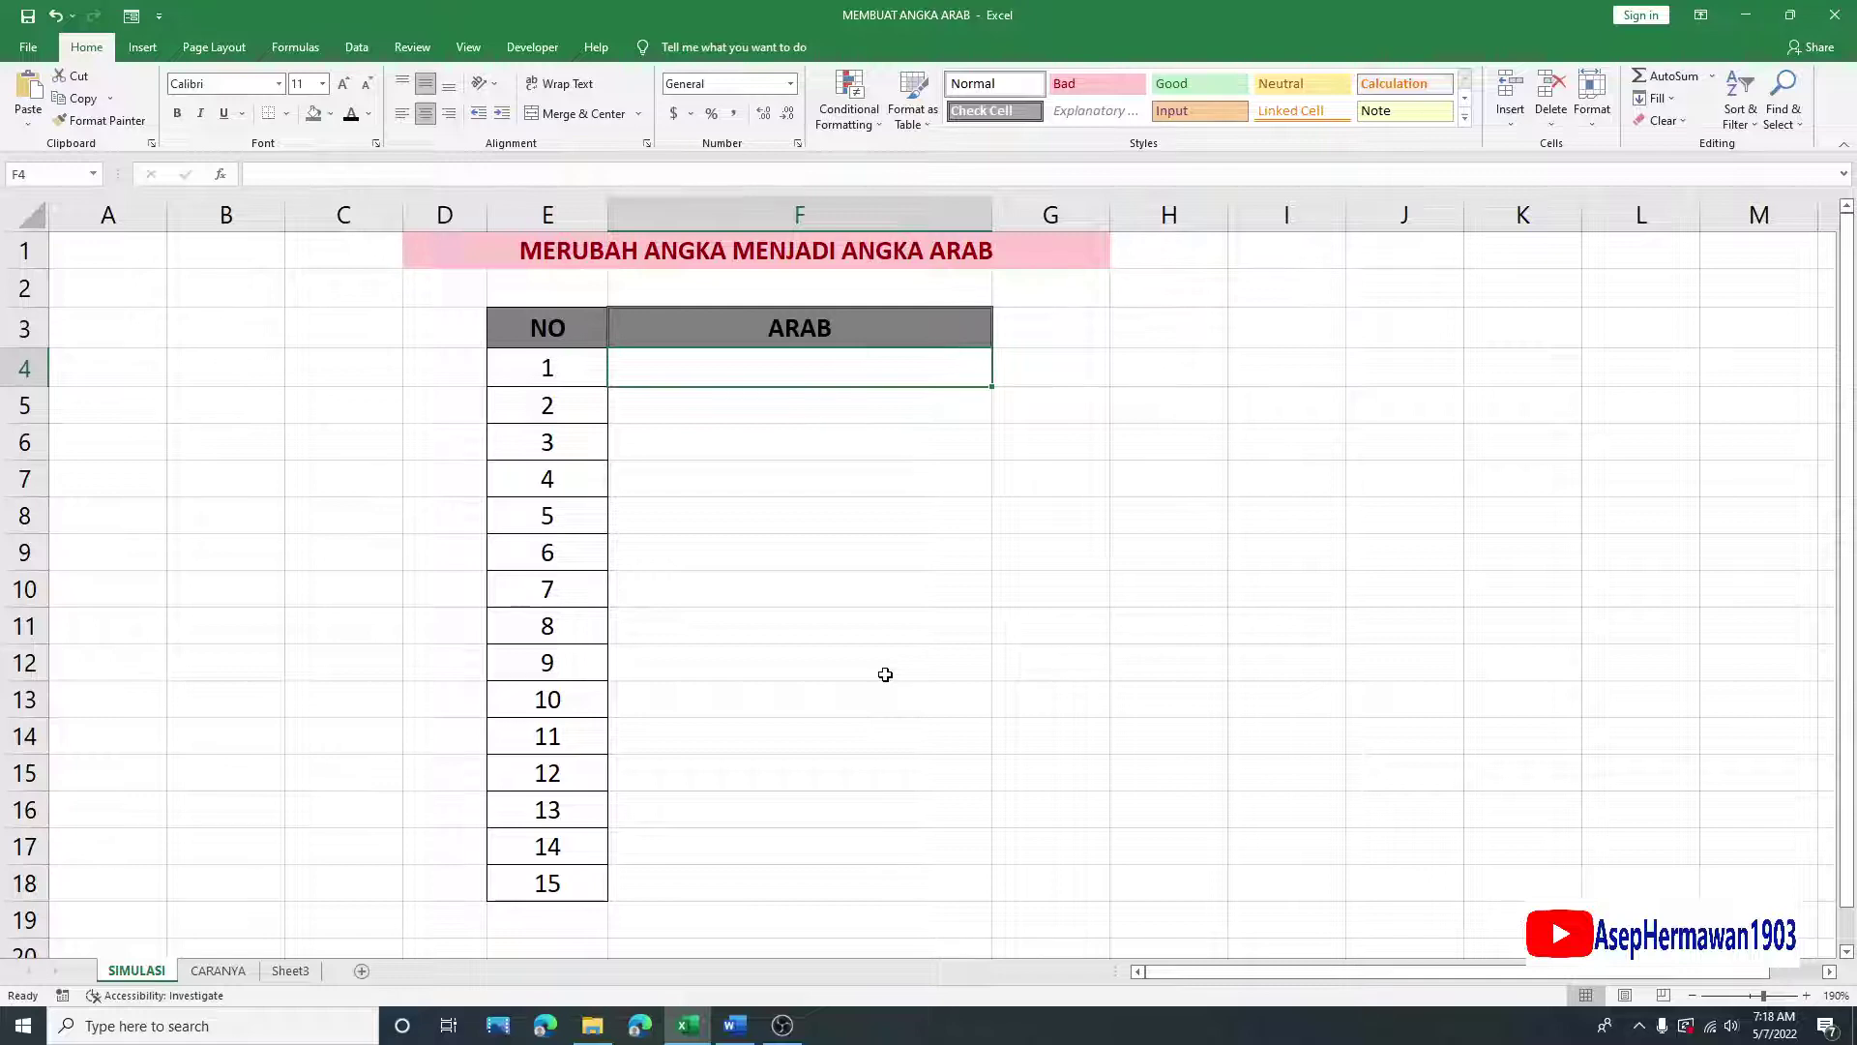
text(=)
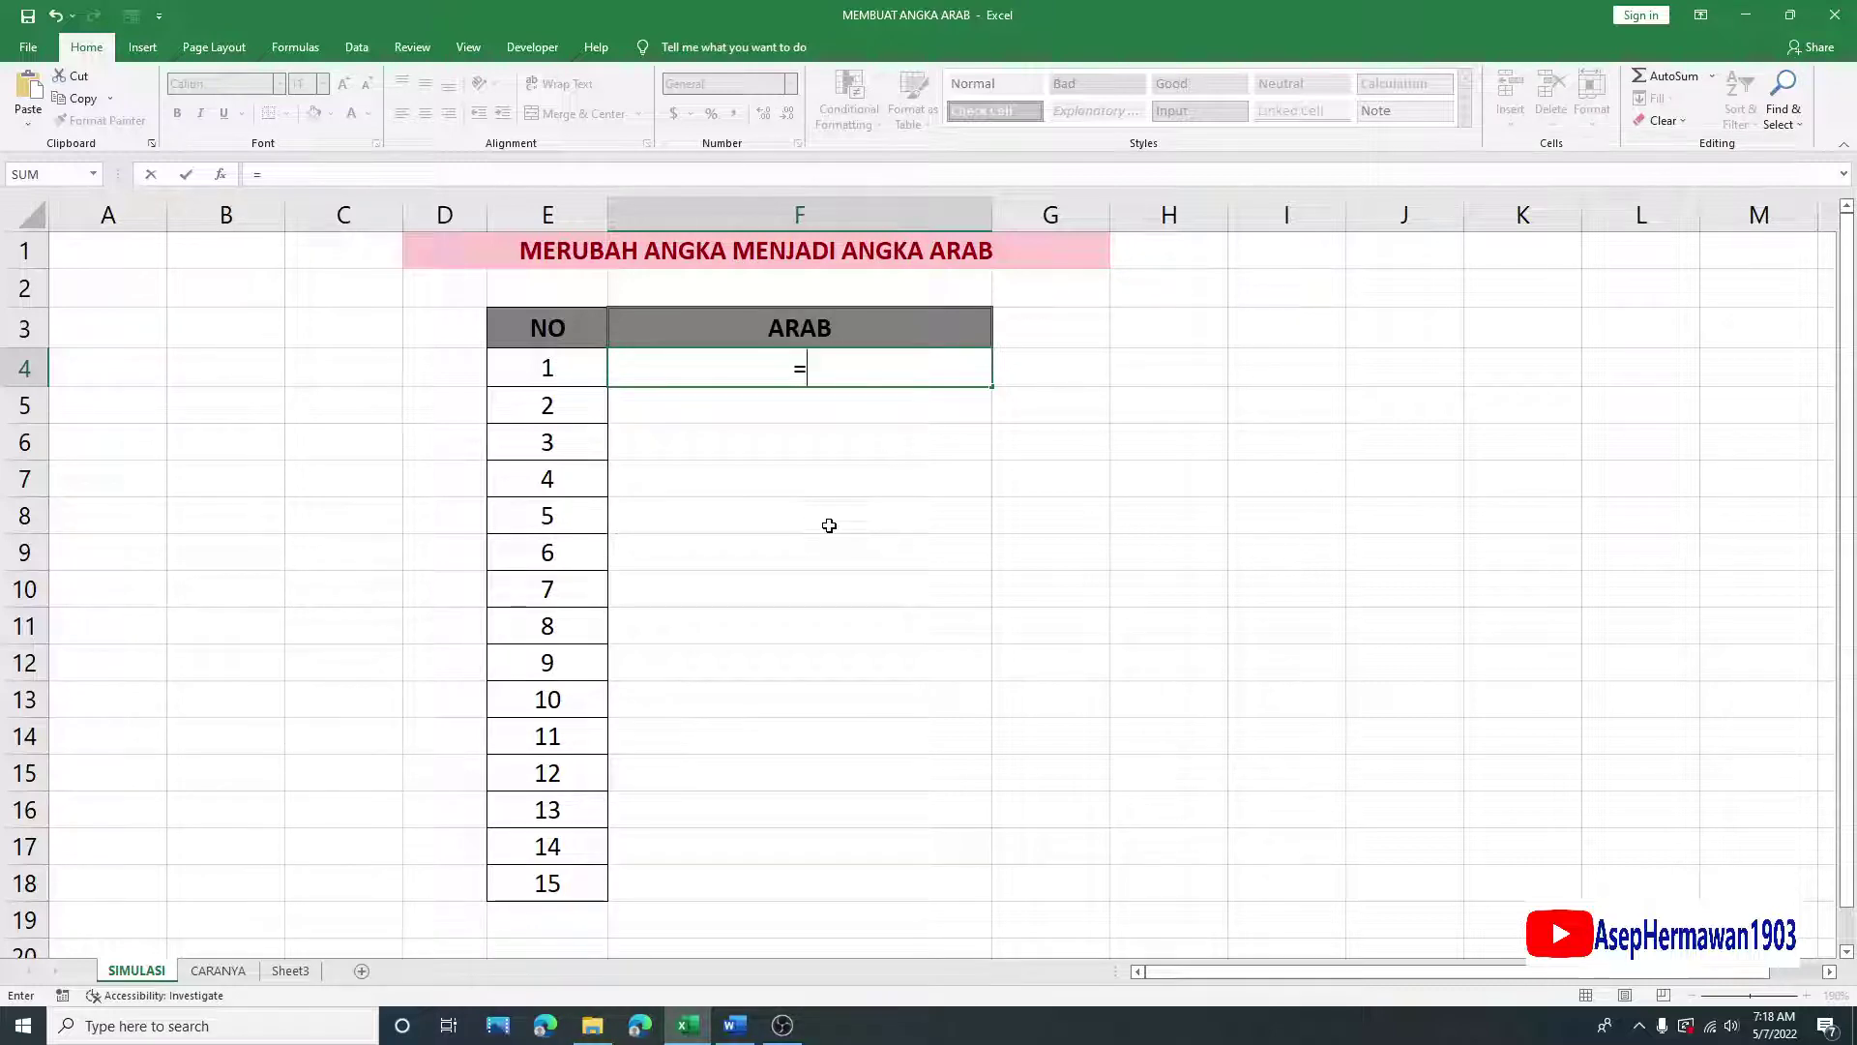
Step: Build the partial formula =TEXT(E4," in F4, referencing the number in E4
text(TEXT)
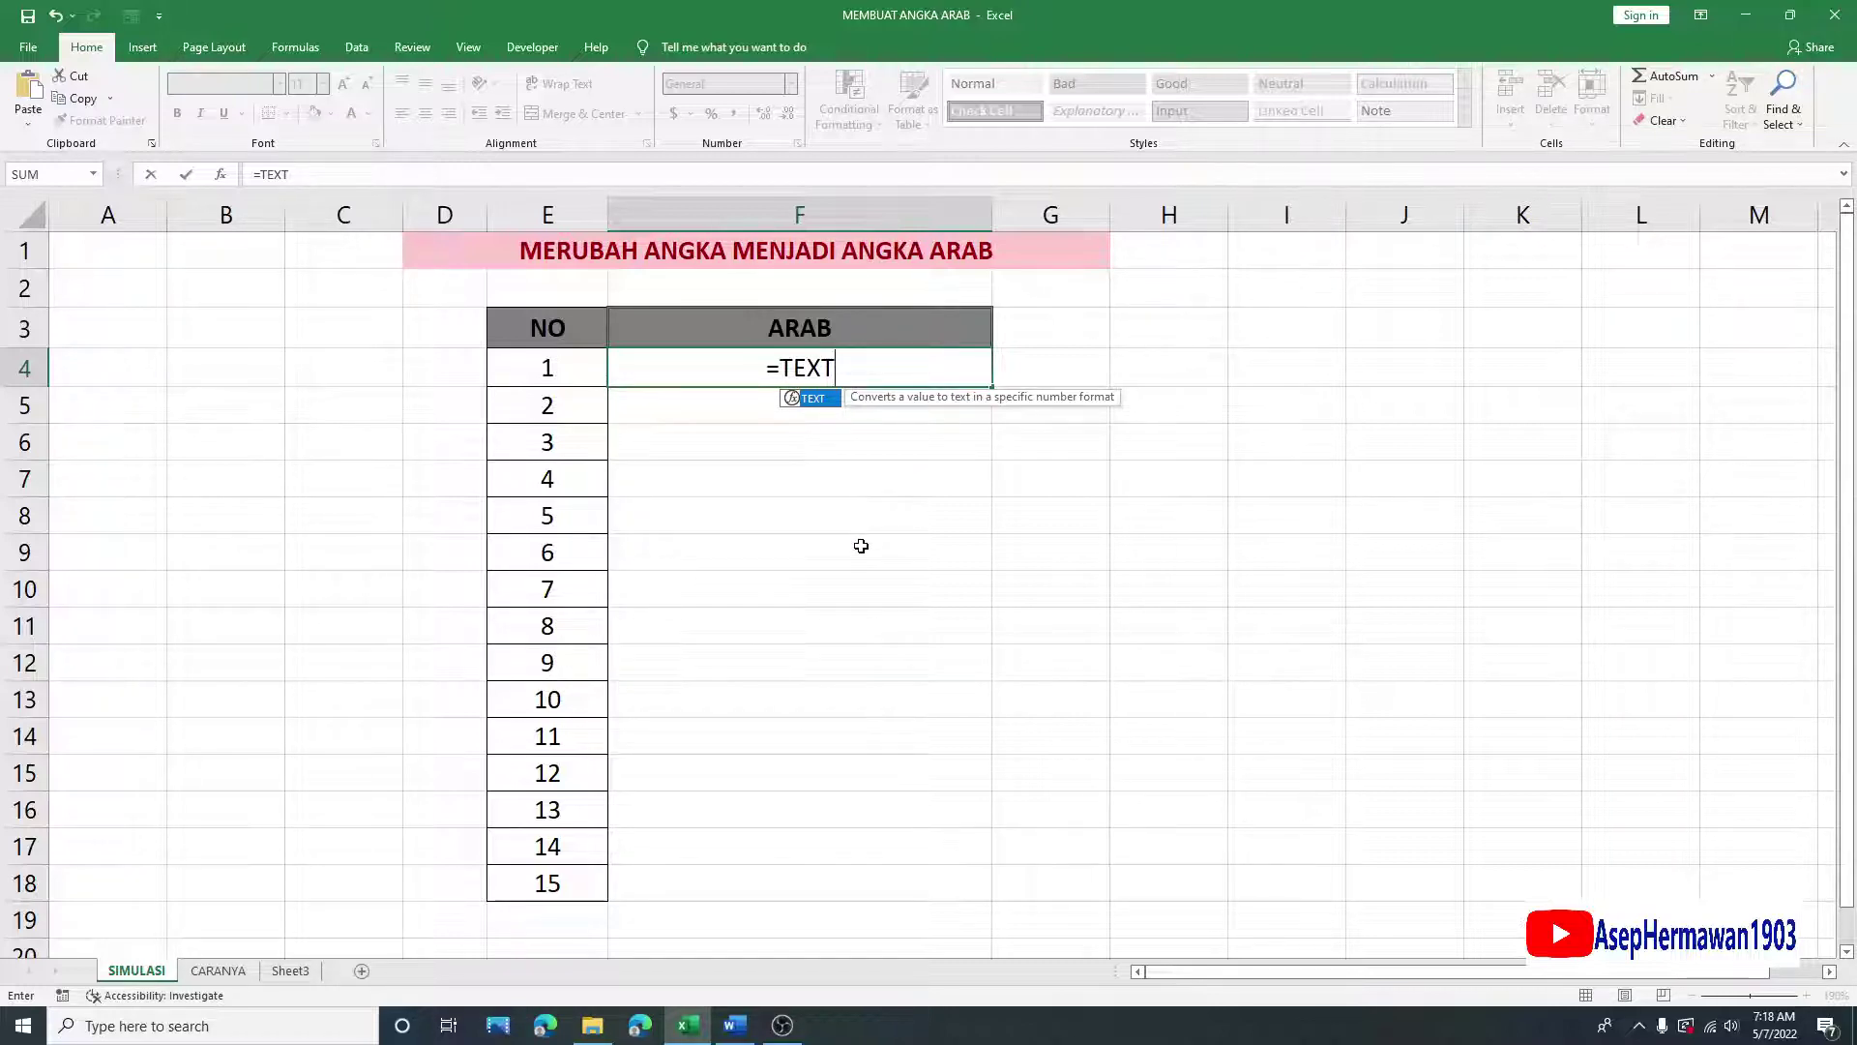
text(()
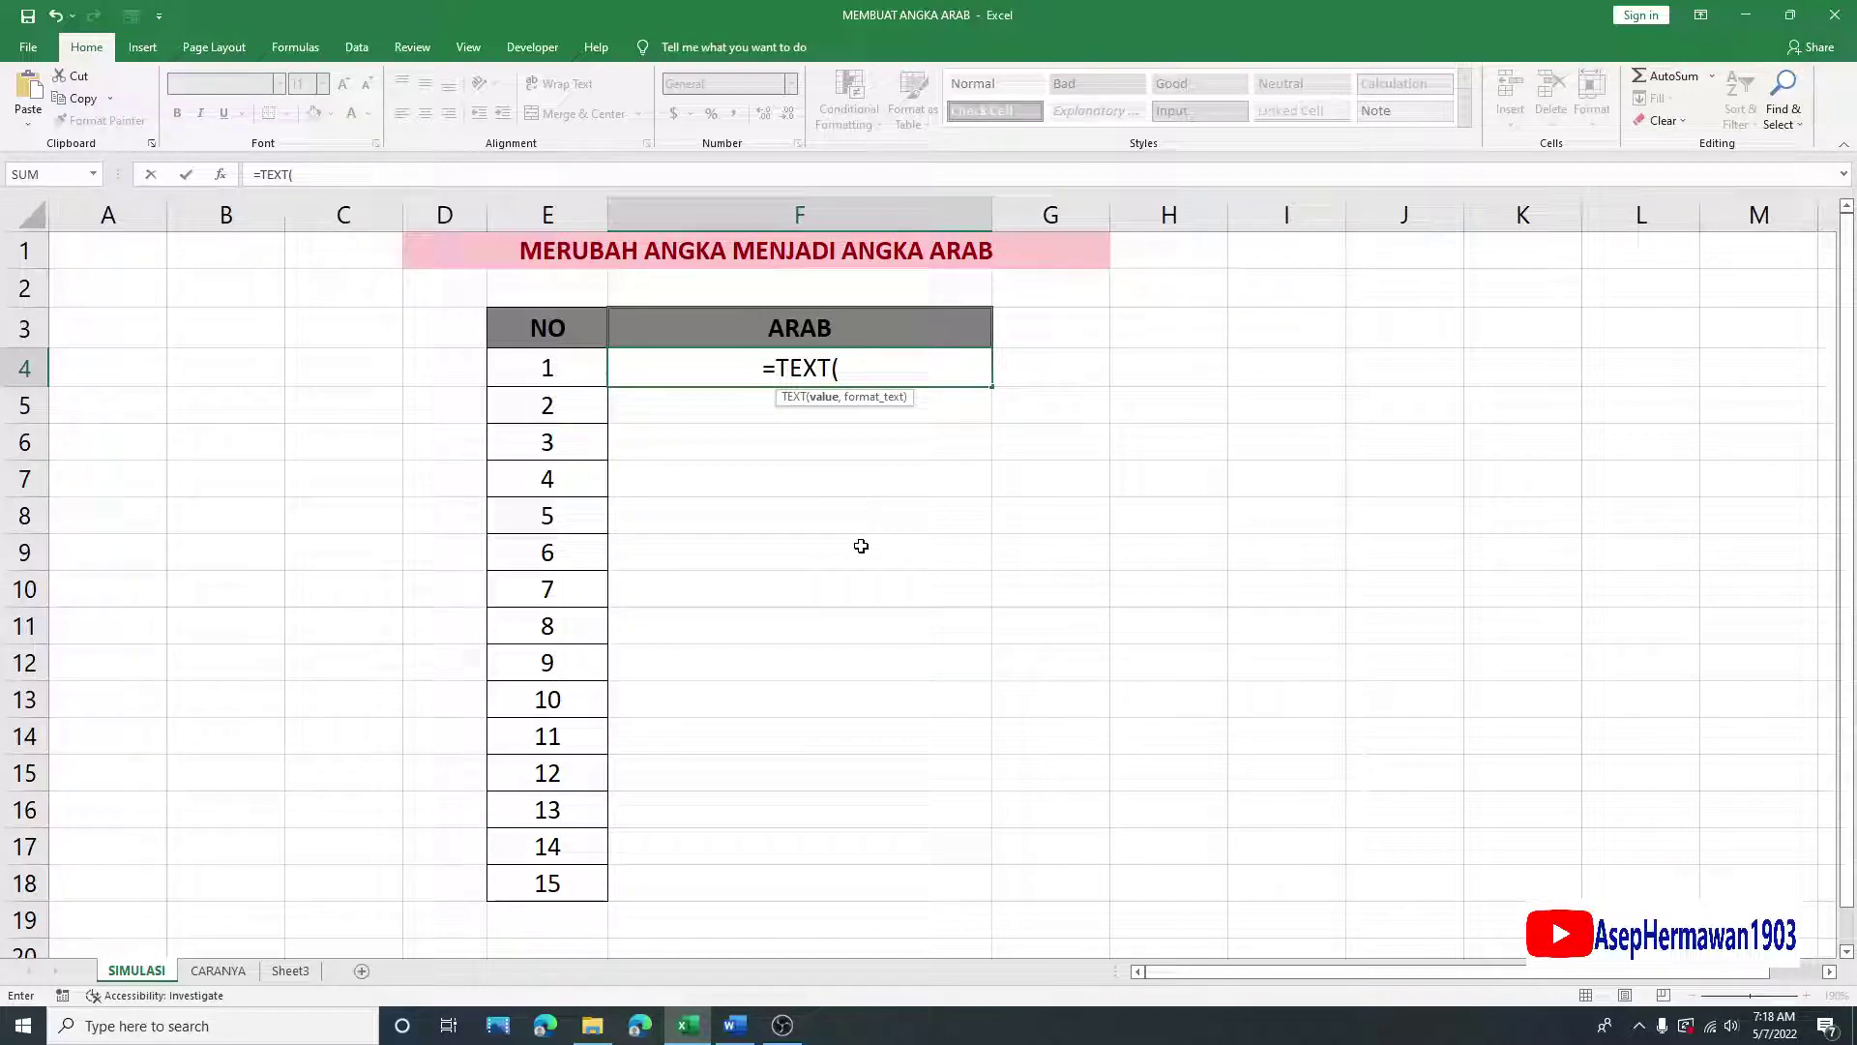
click(576, 372)
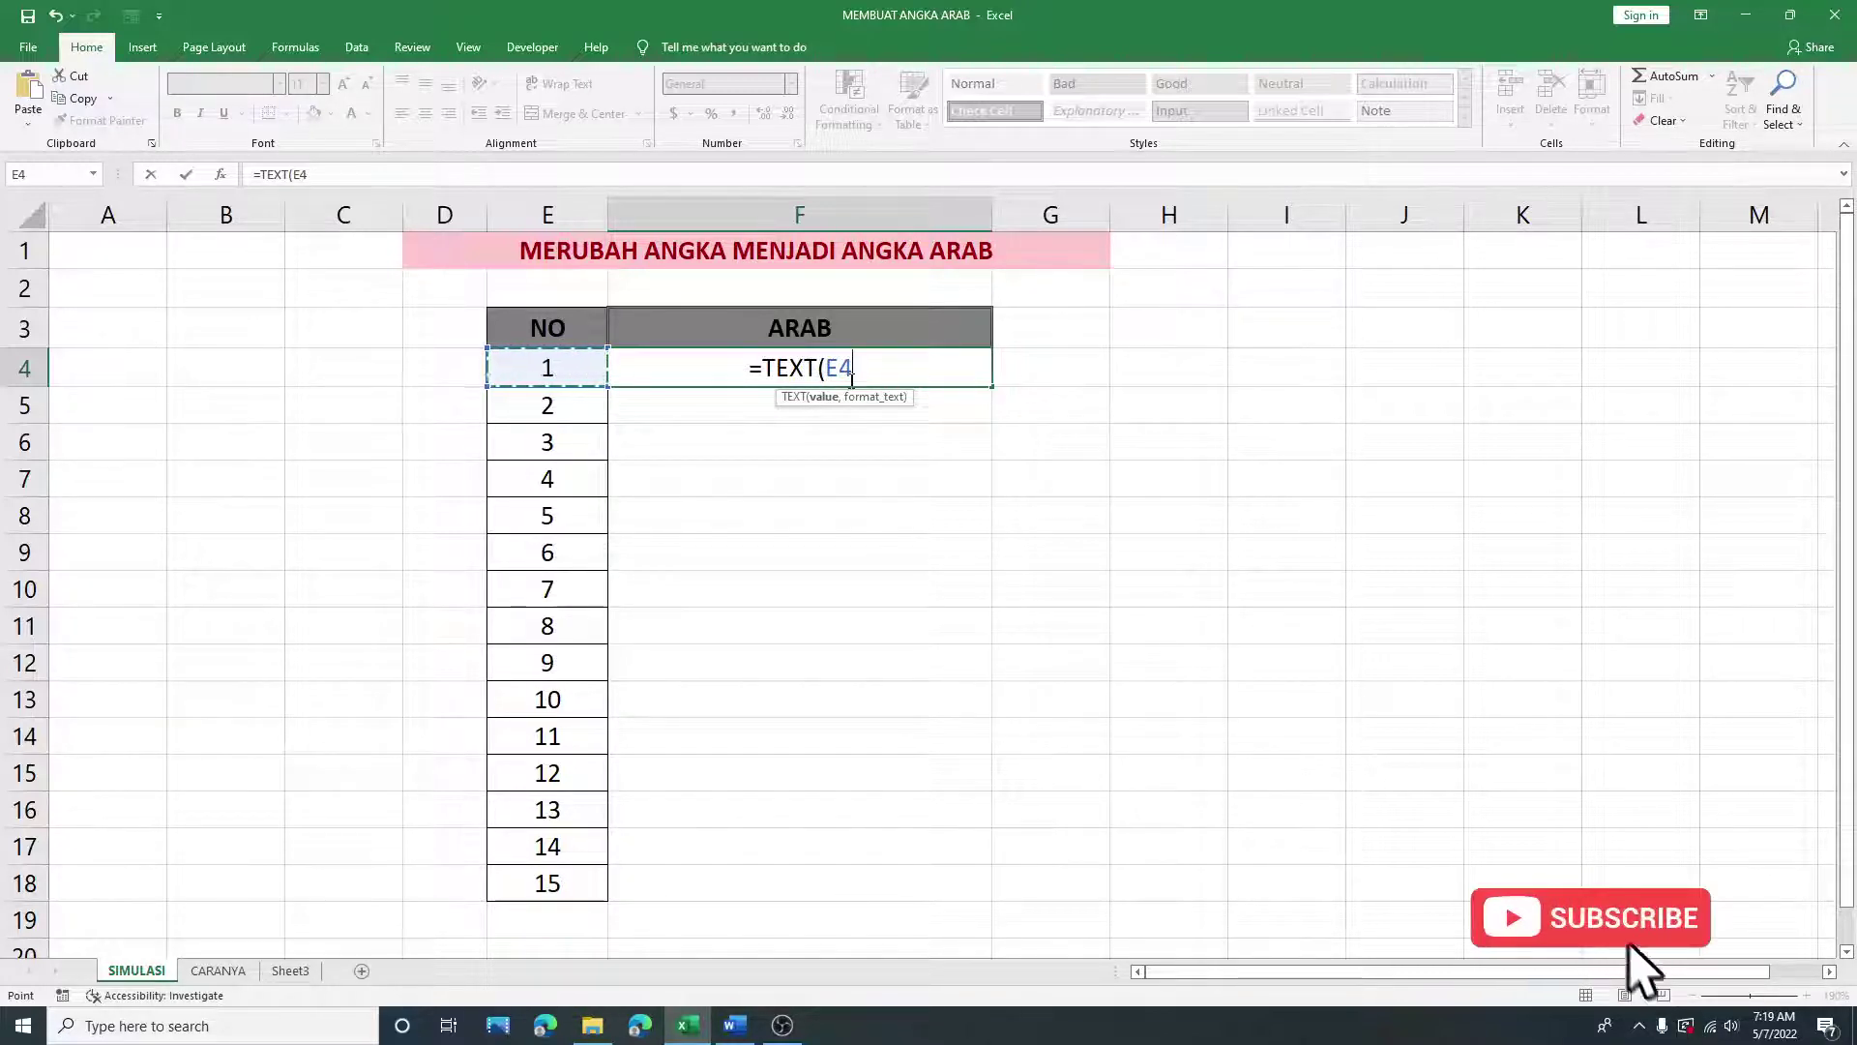
text(,)
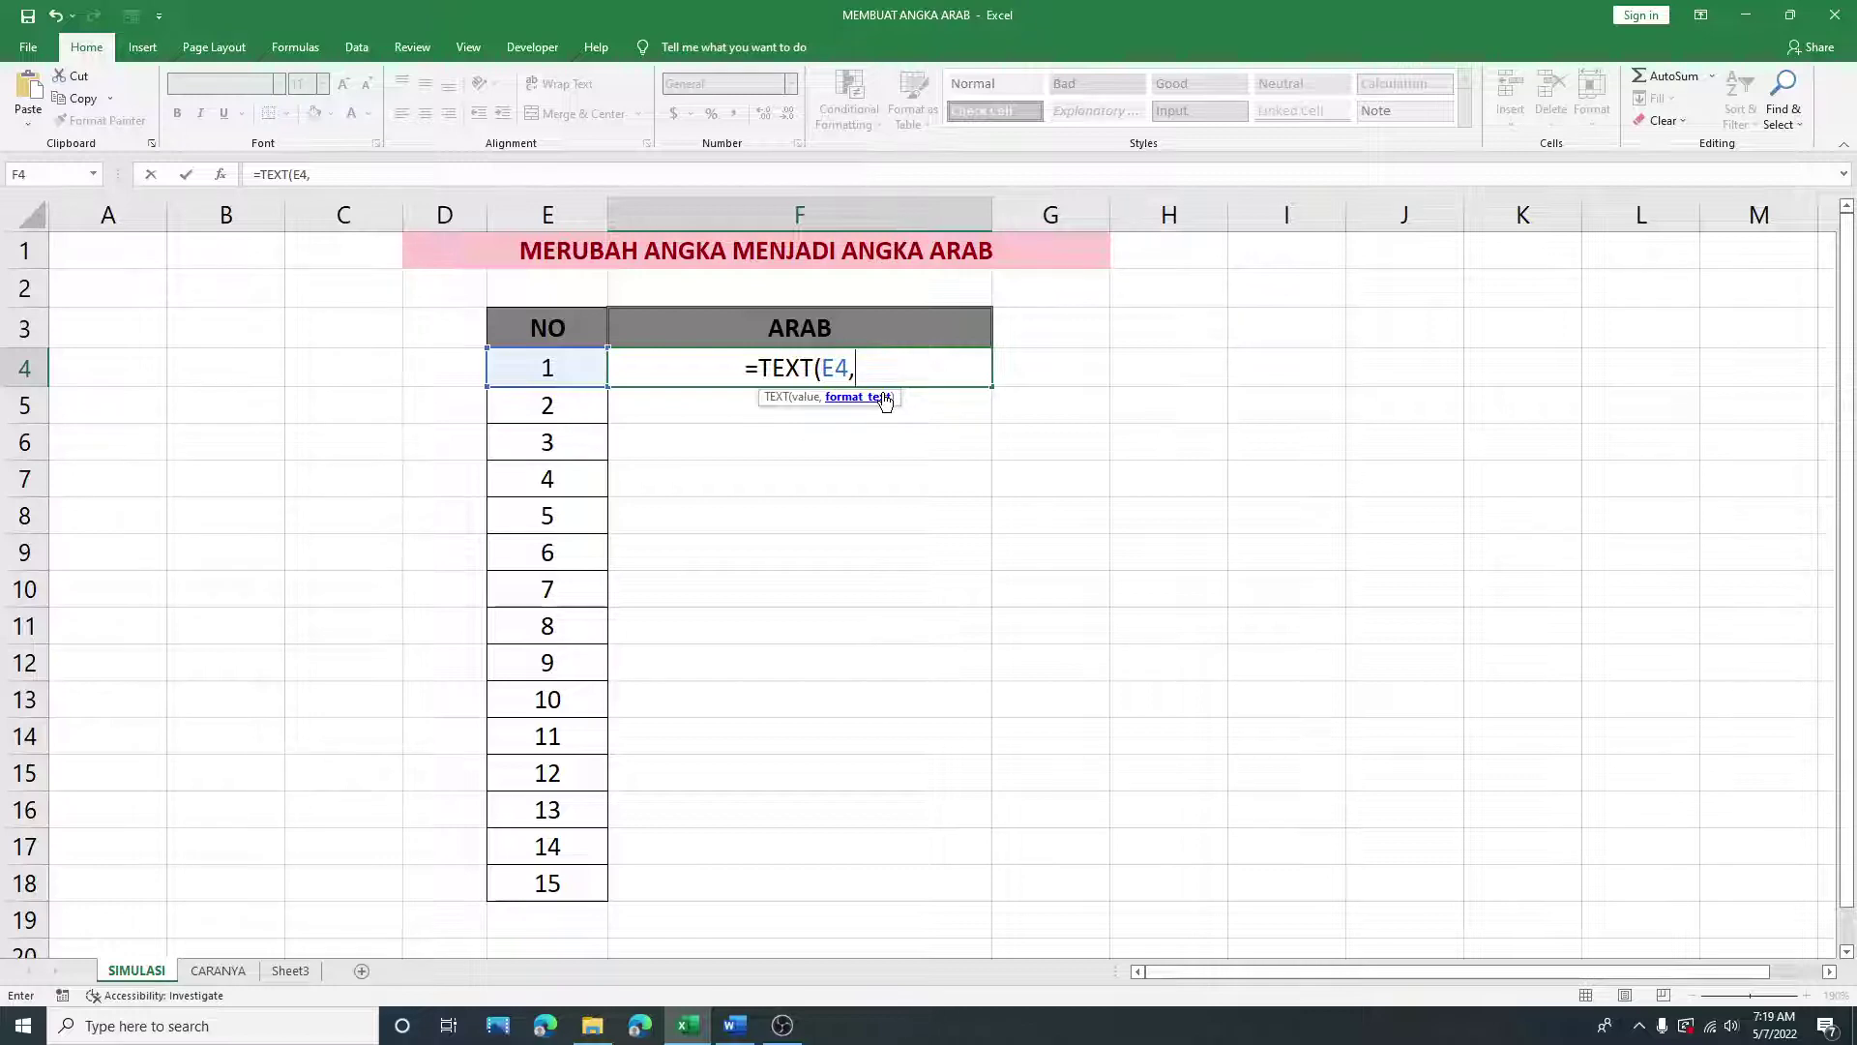
text(")
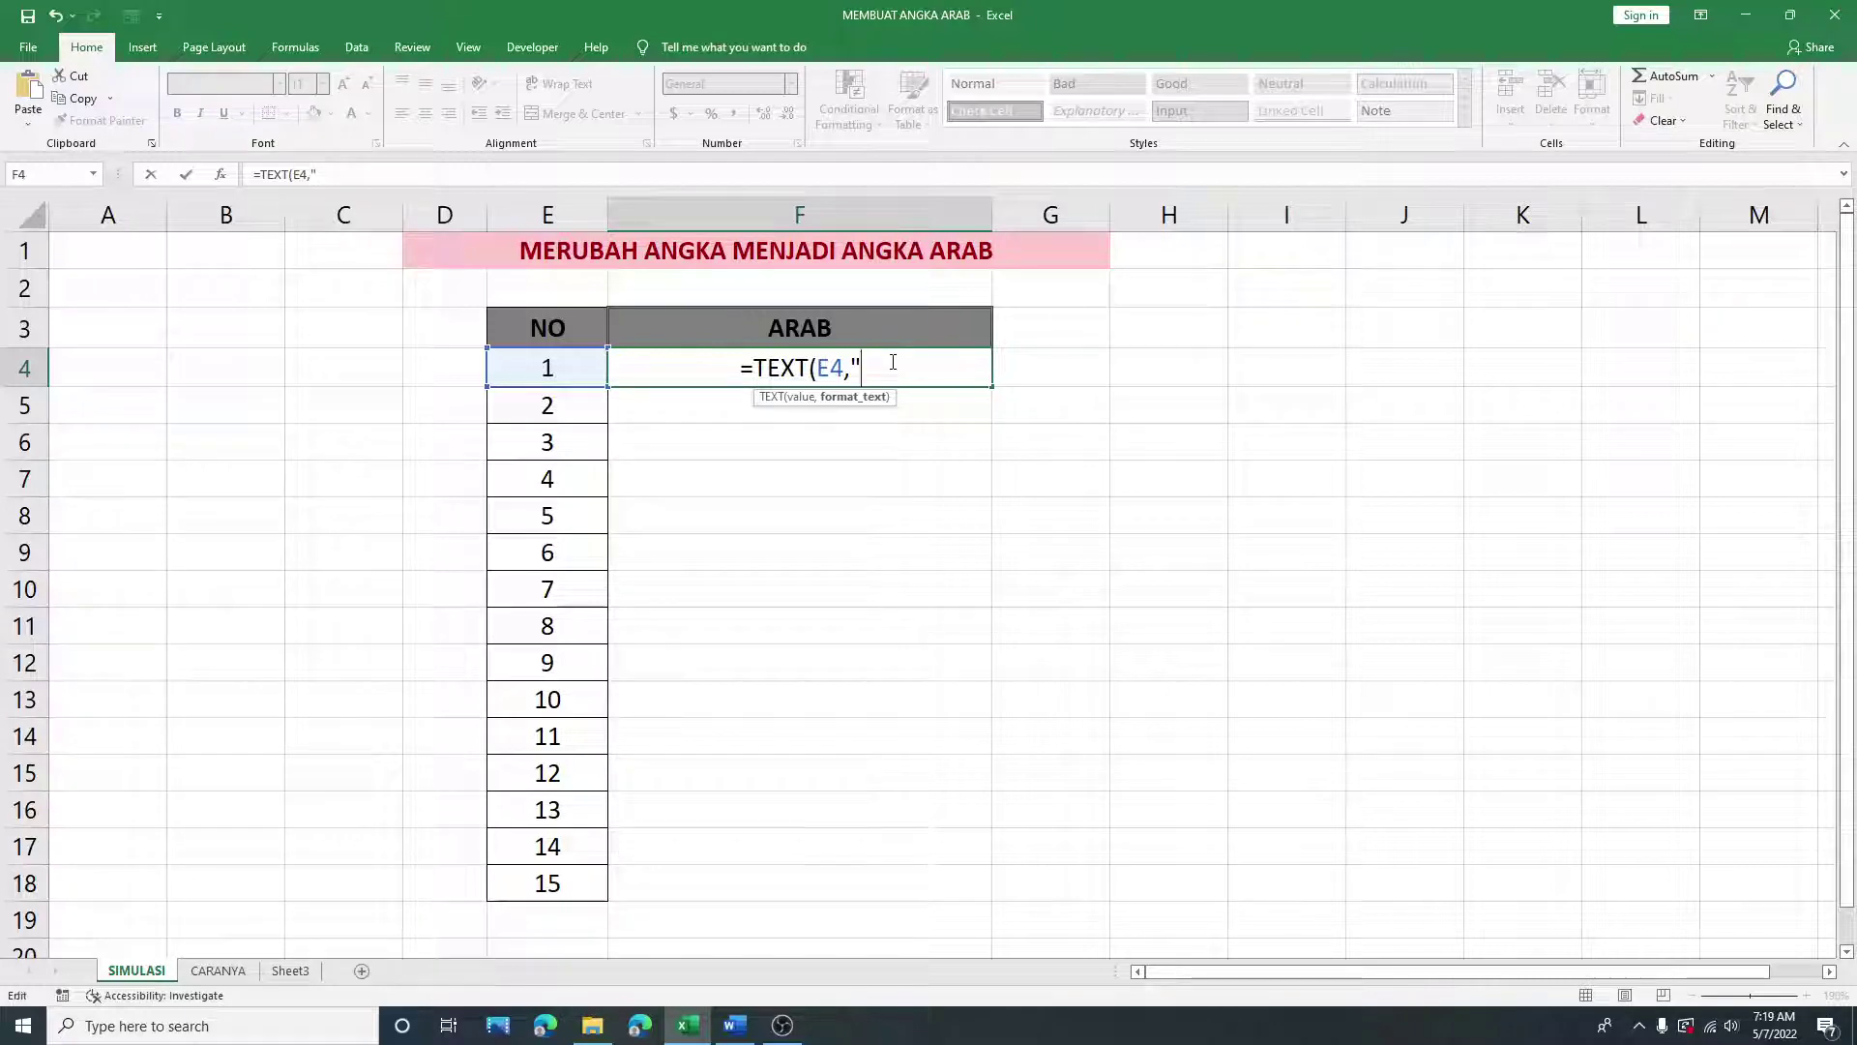
Step: Complete F4's formula as =TEXT(E4,"[$-2000000]0") and enter it
text([)
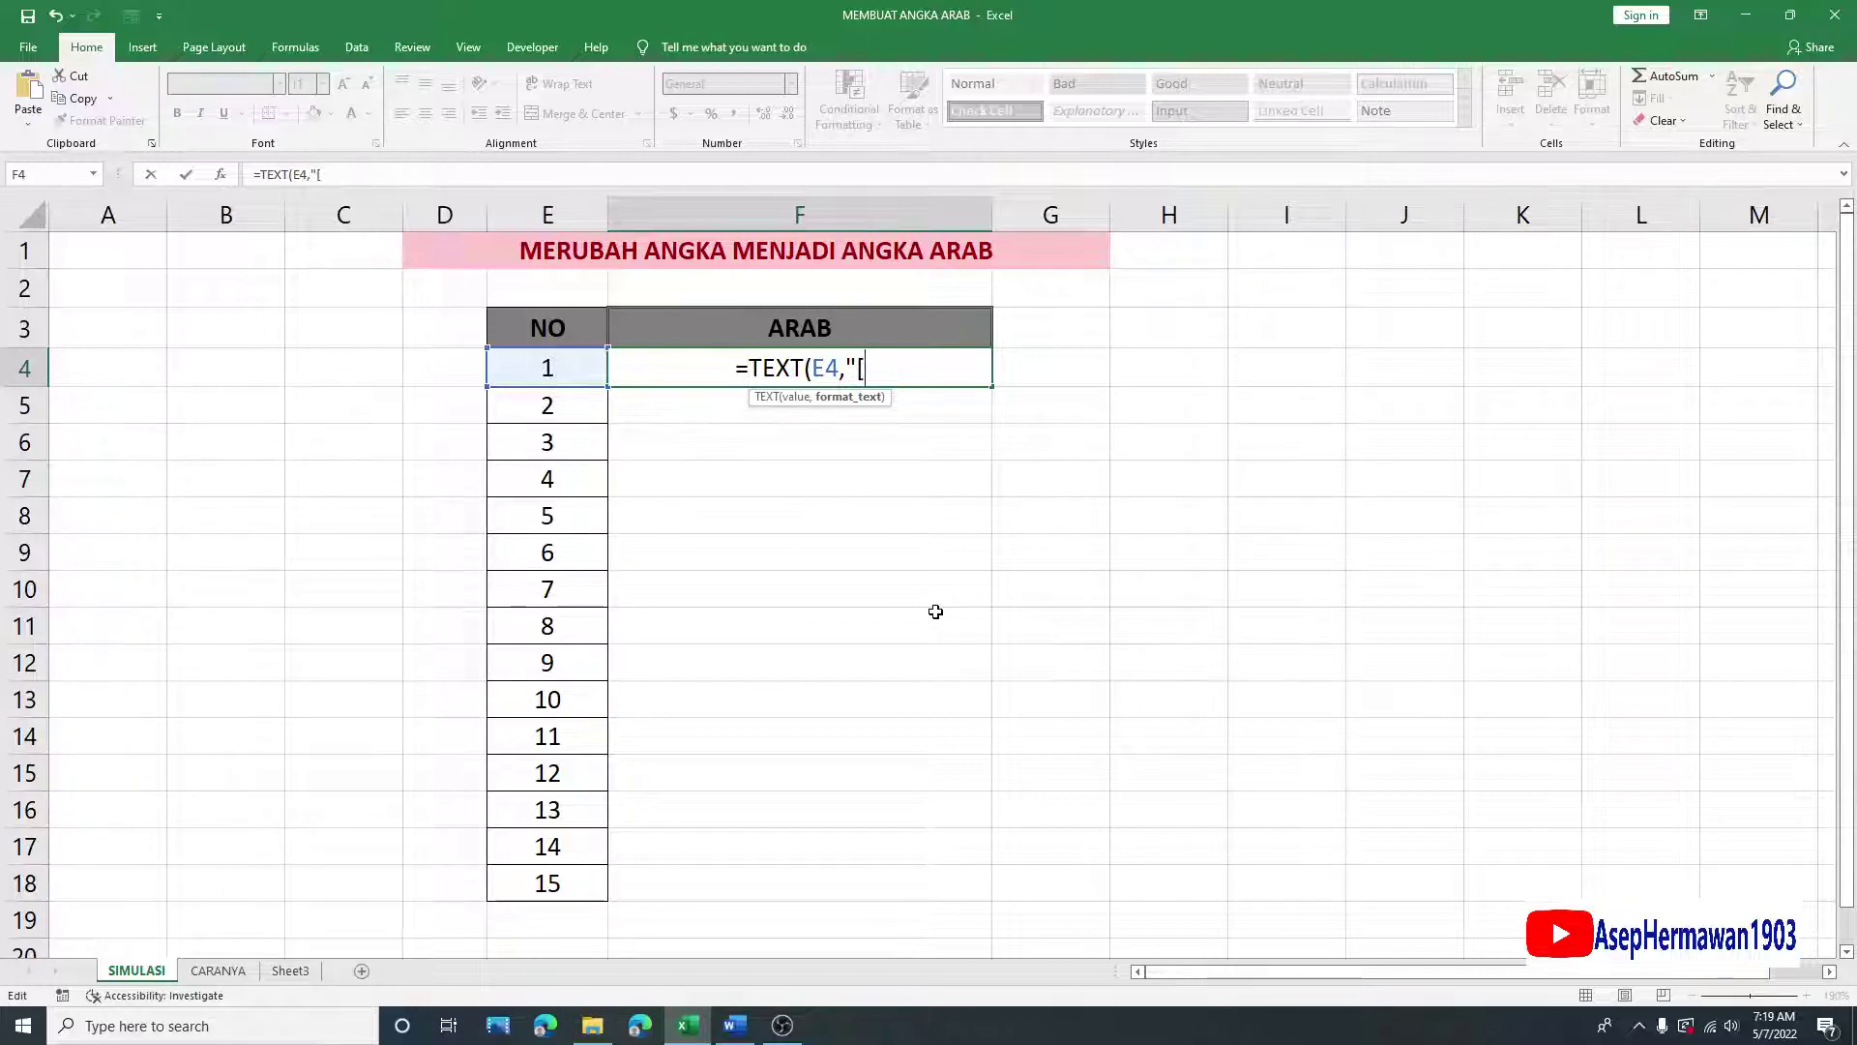
text($)
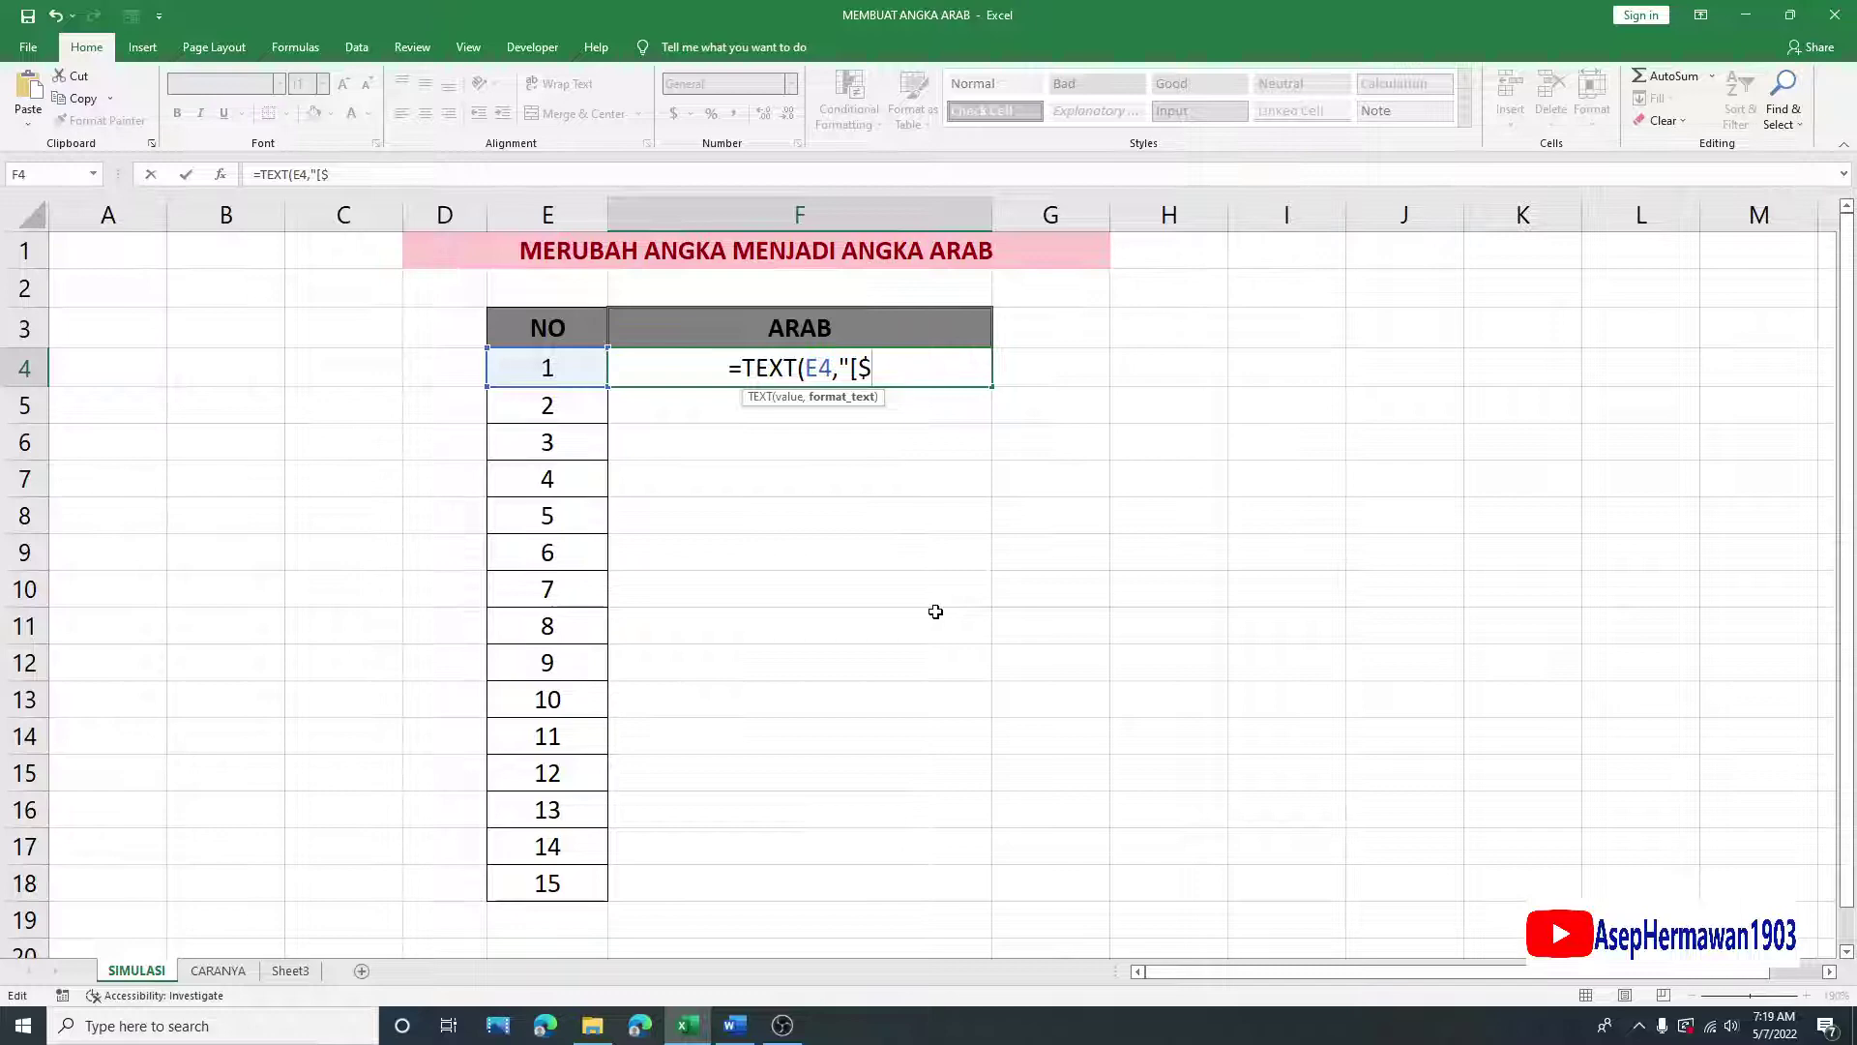
text(-)
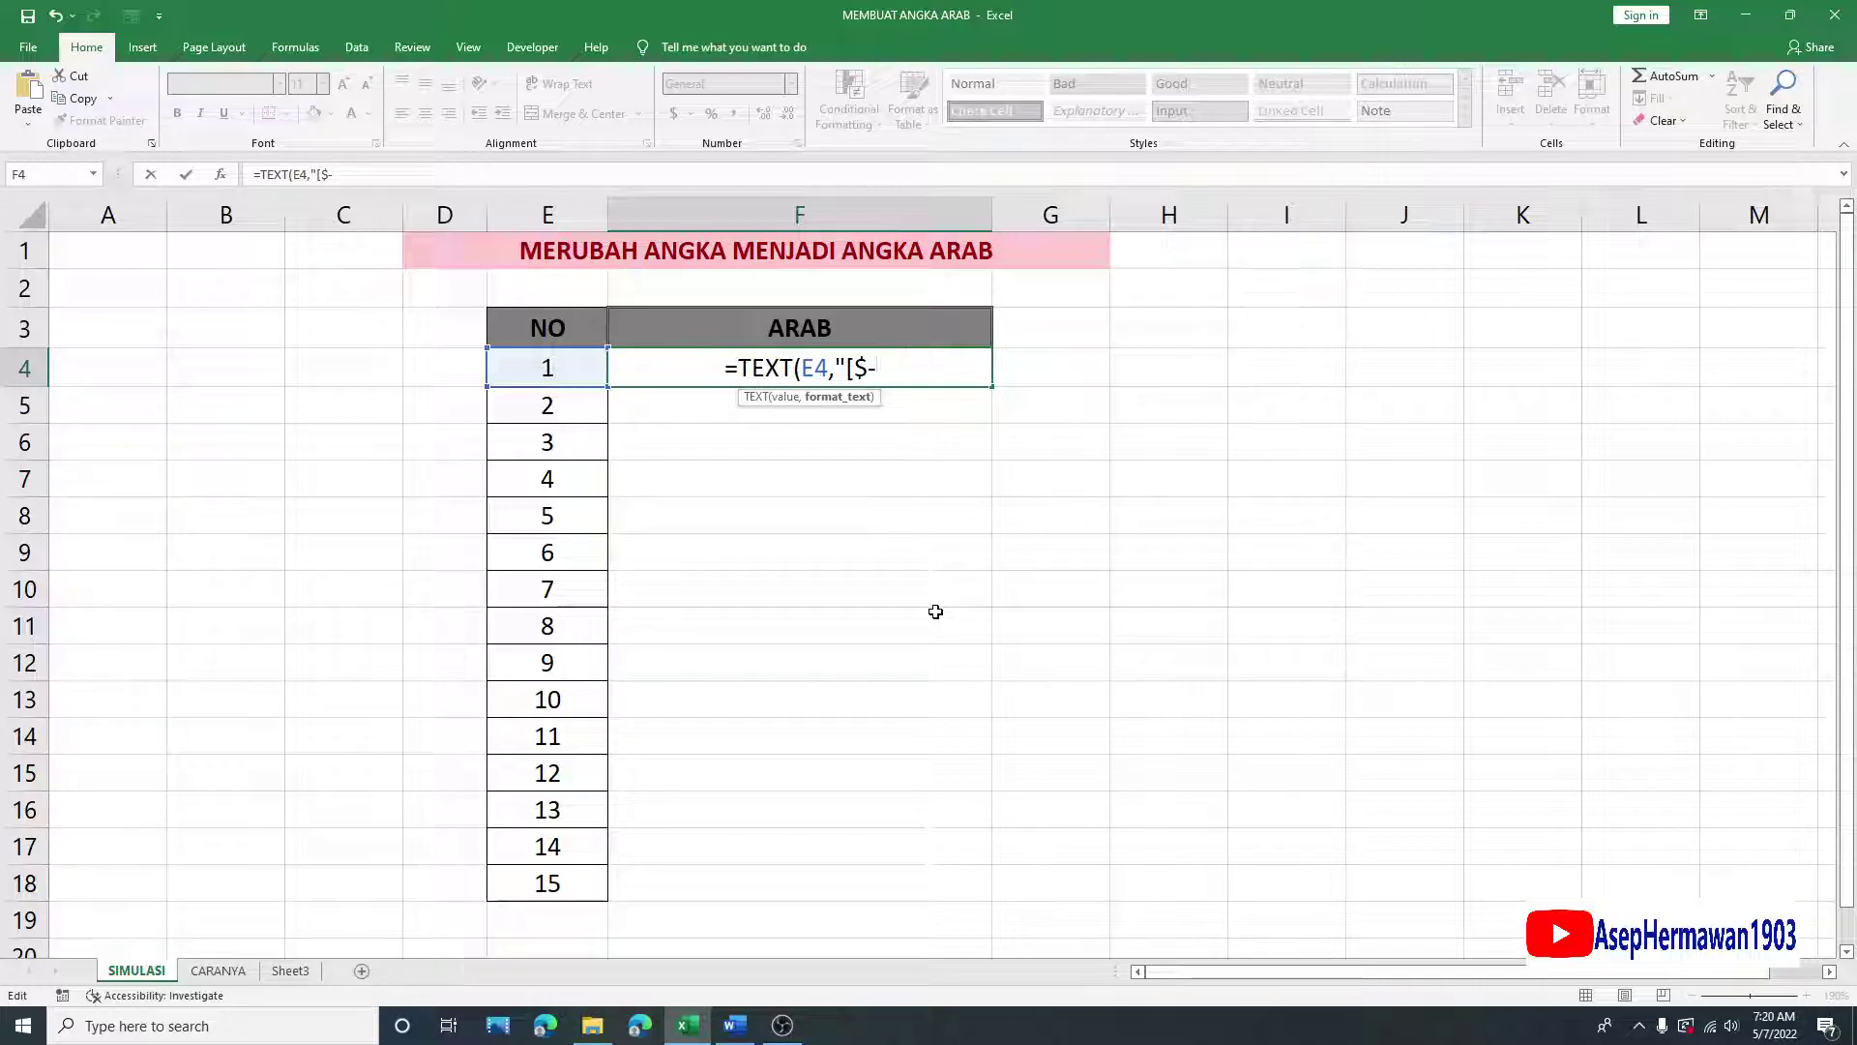
text(2)
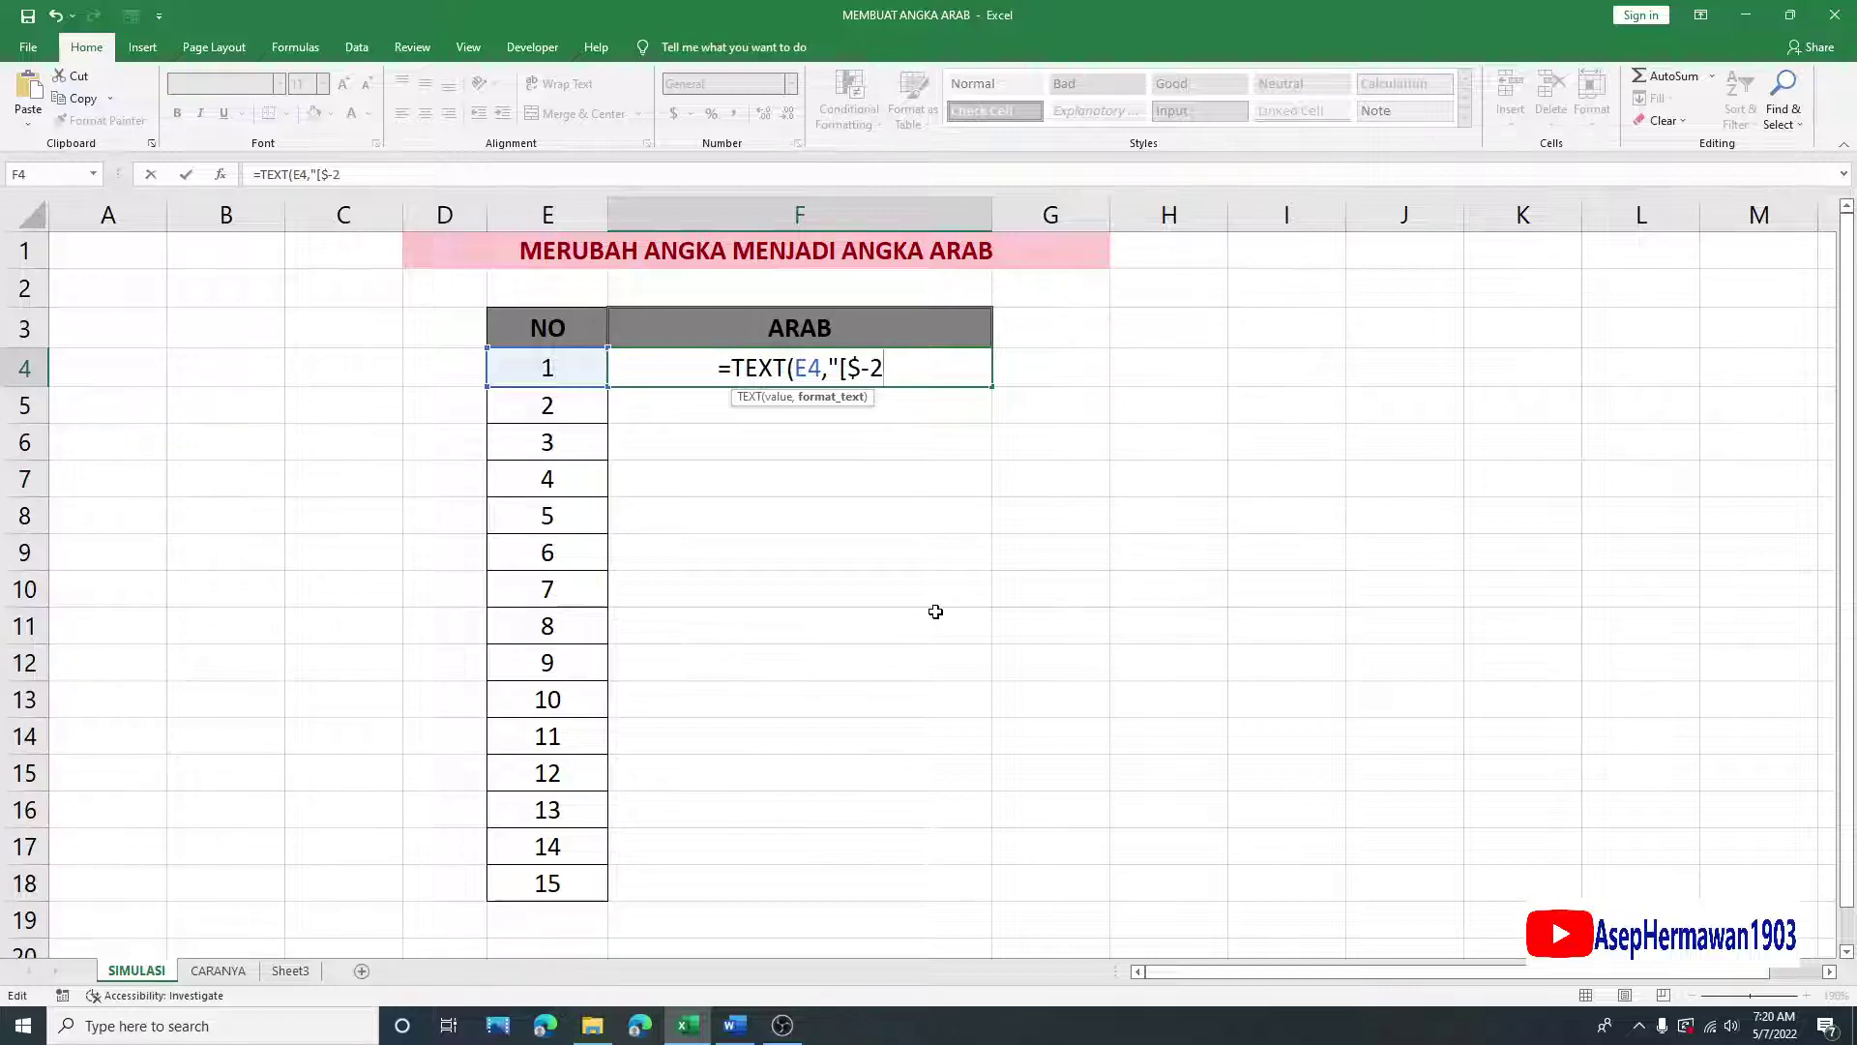
text(000000)
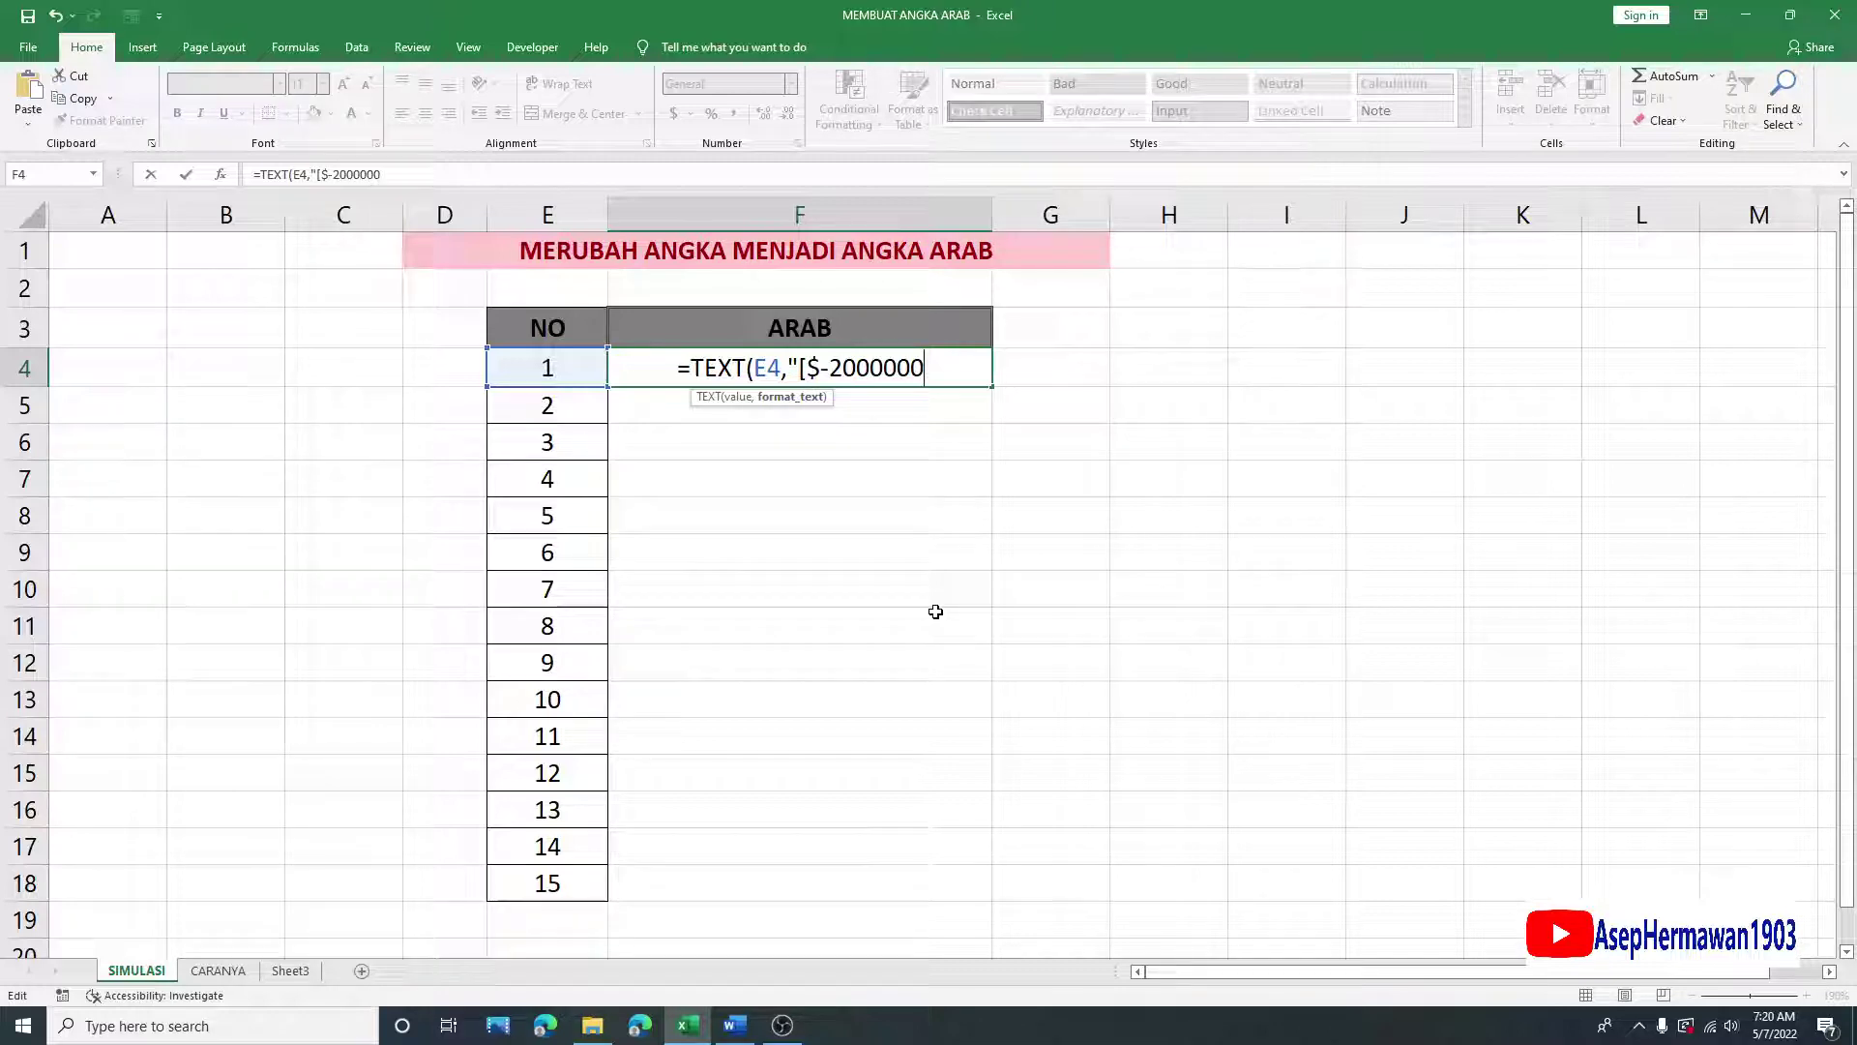
text(])
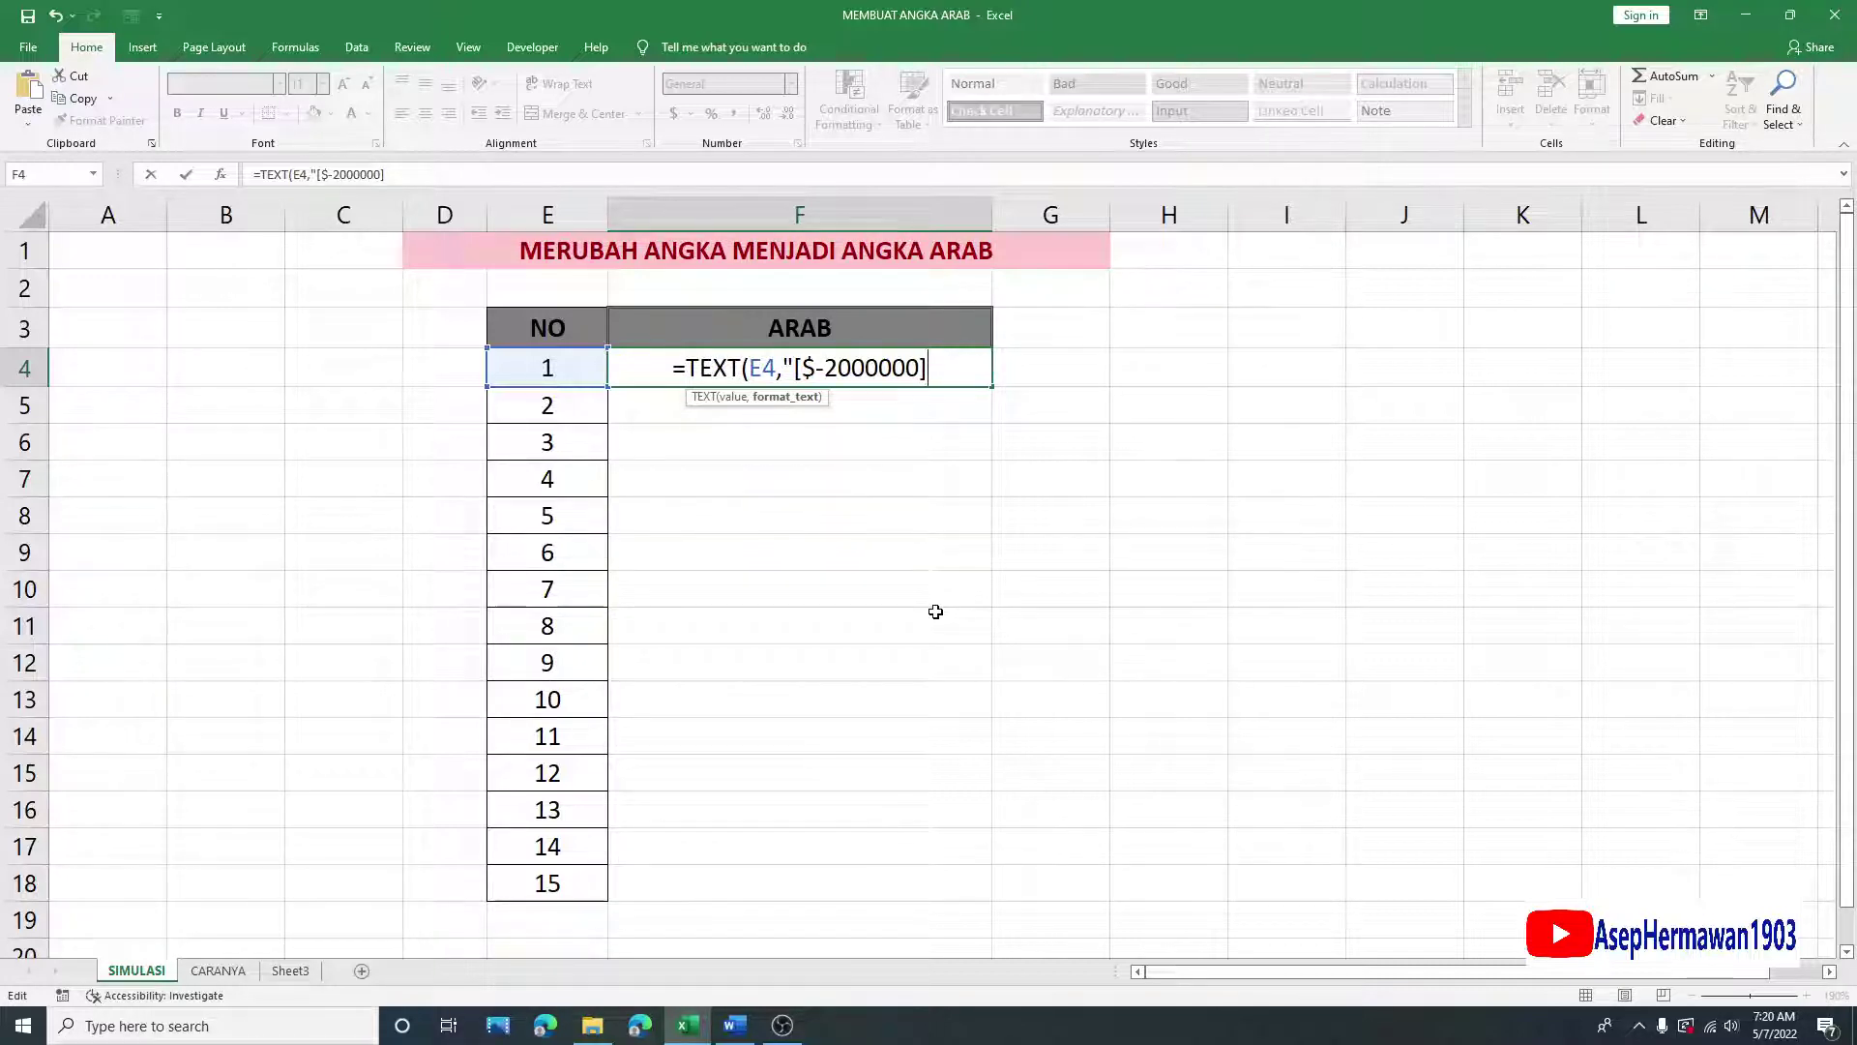
text(0)
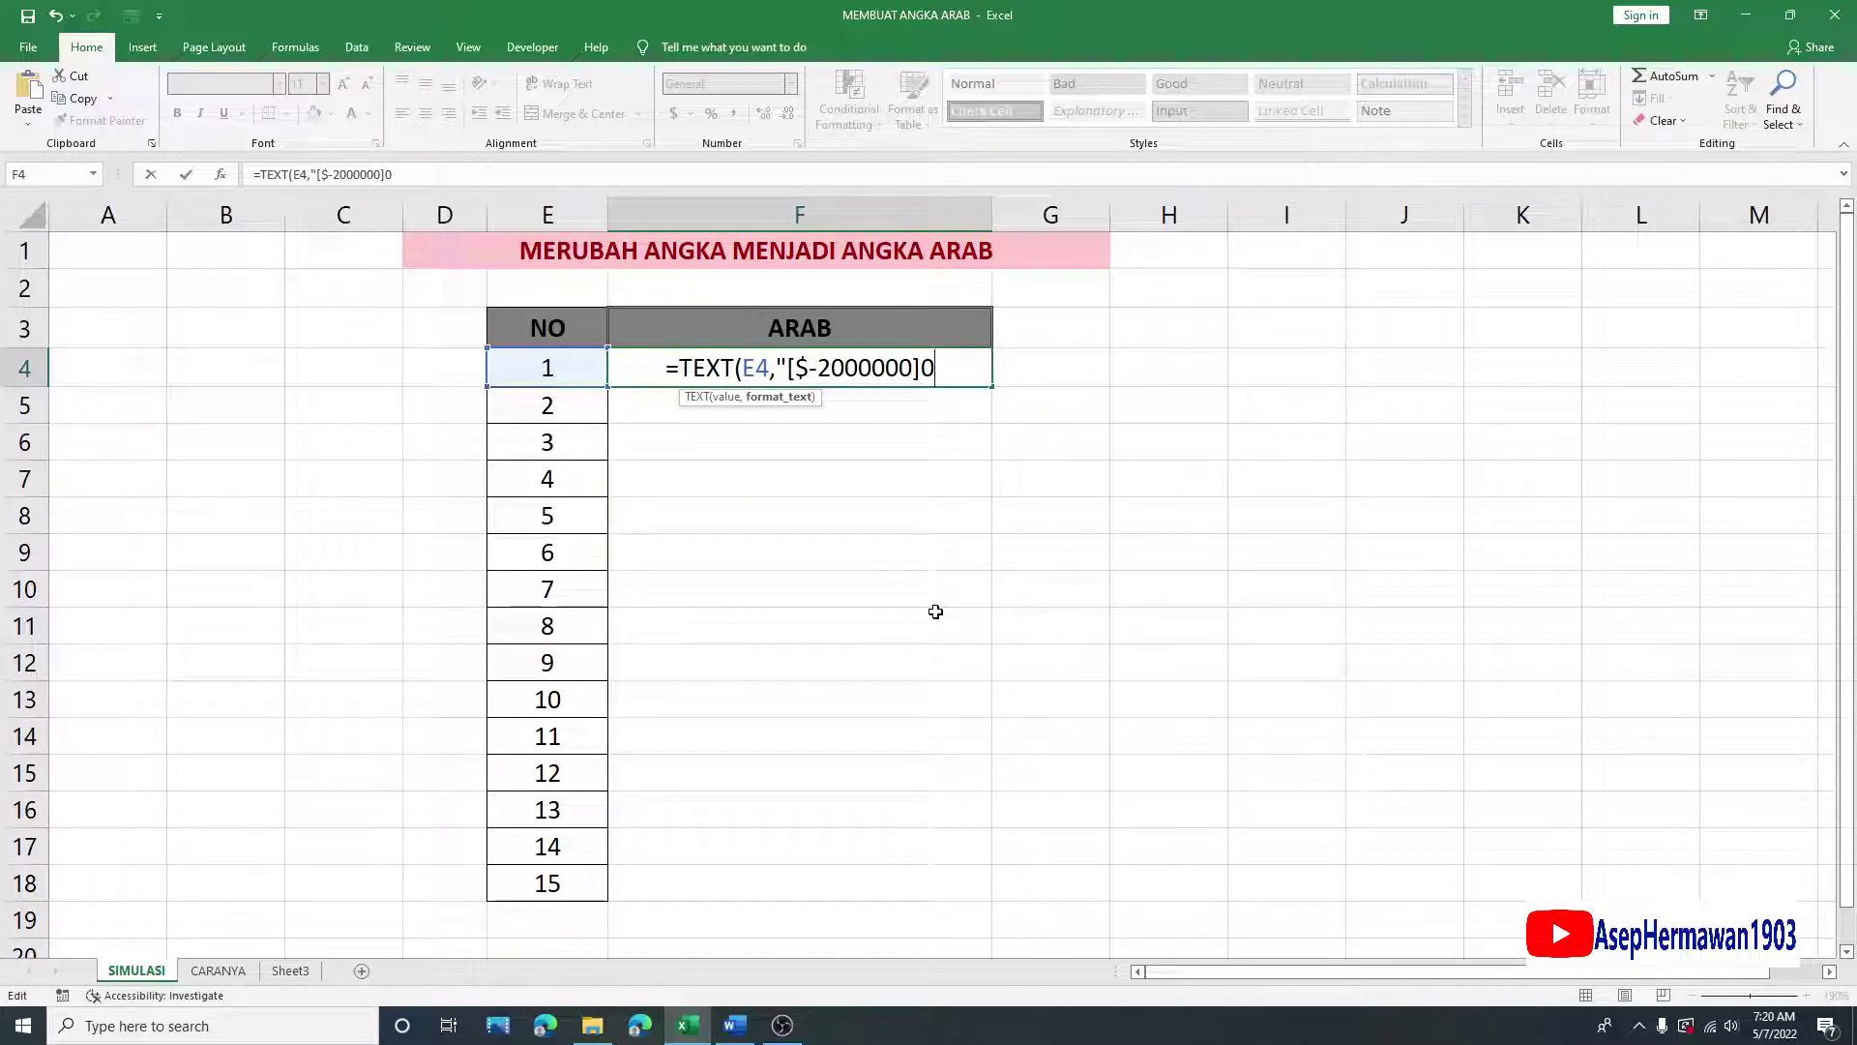
text(")
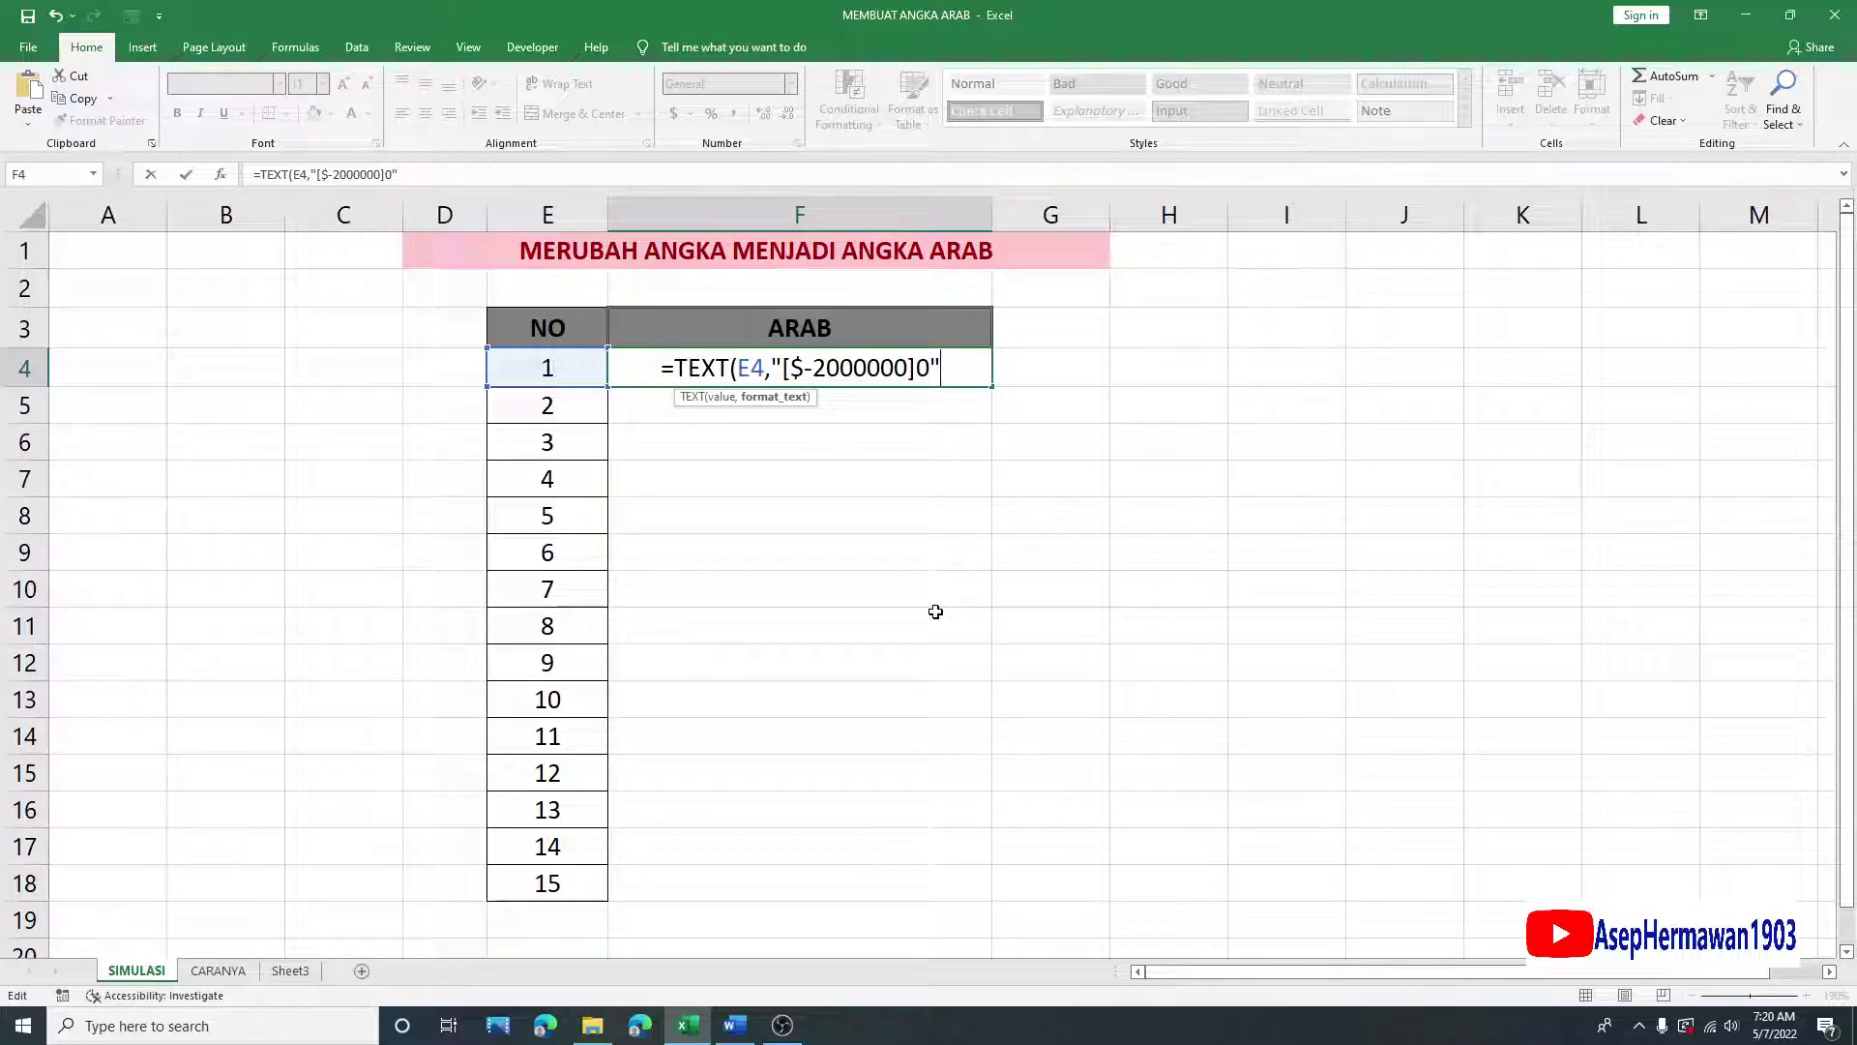
text())
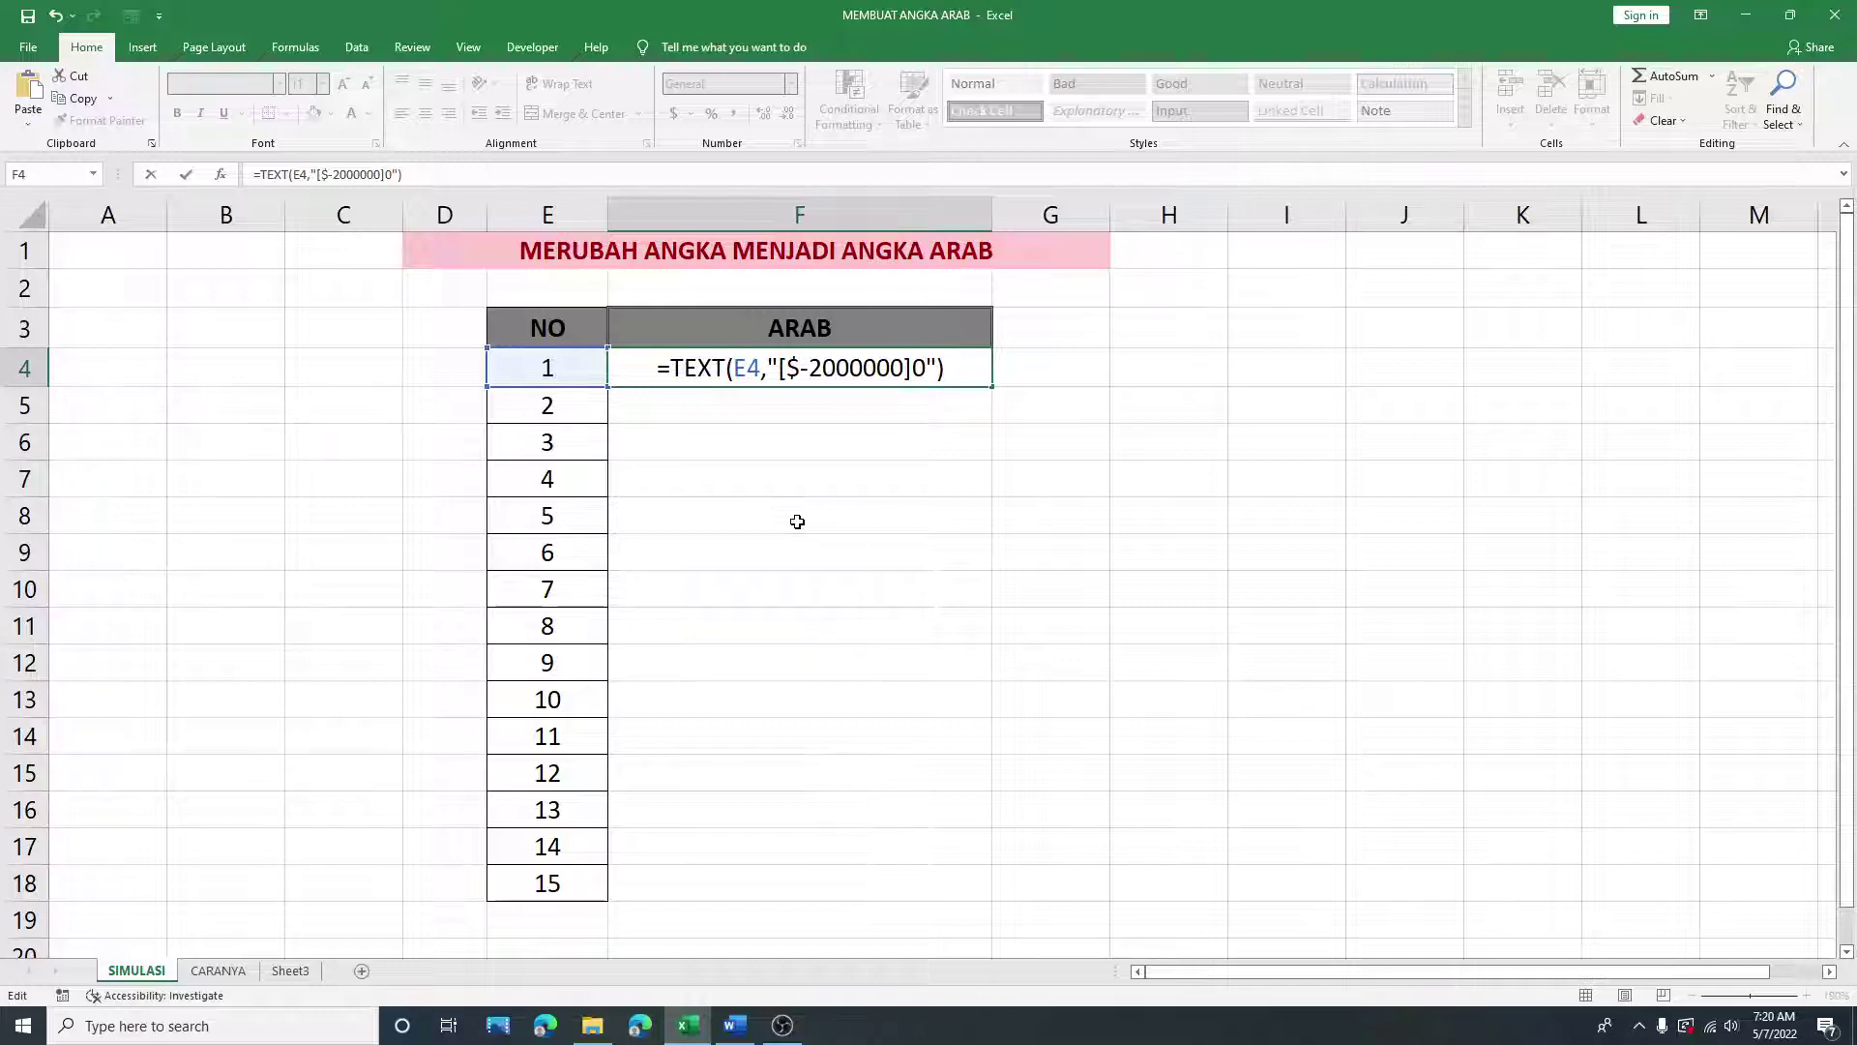
key(Return)
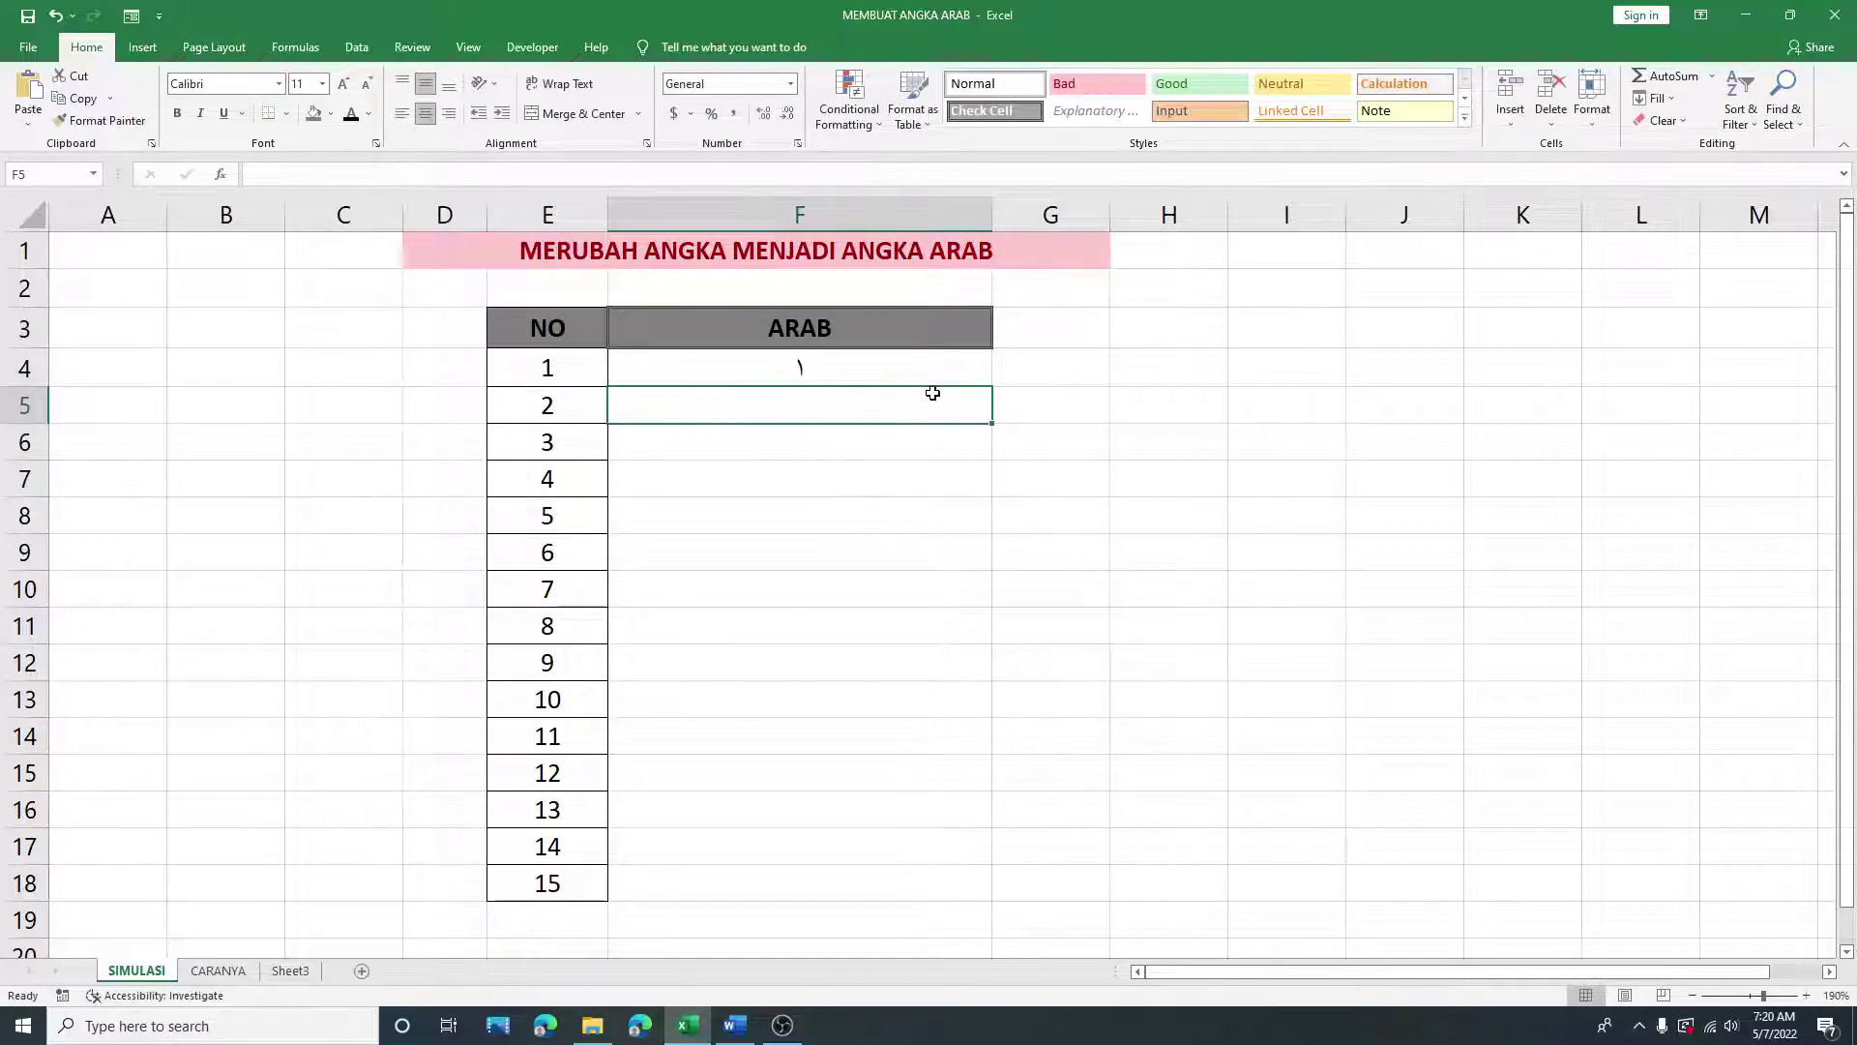
Step: Fill the F4 formula down to F18 so it shows Arabic digits for 1–15
click(943, 375)
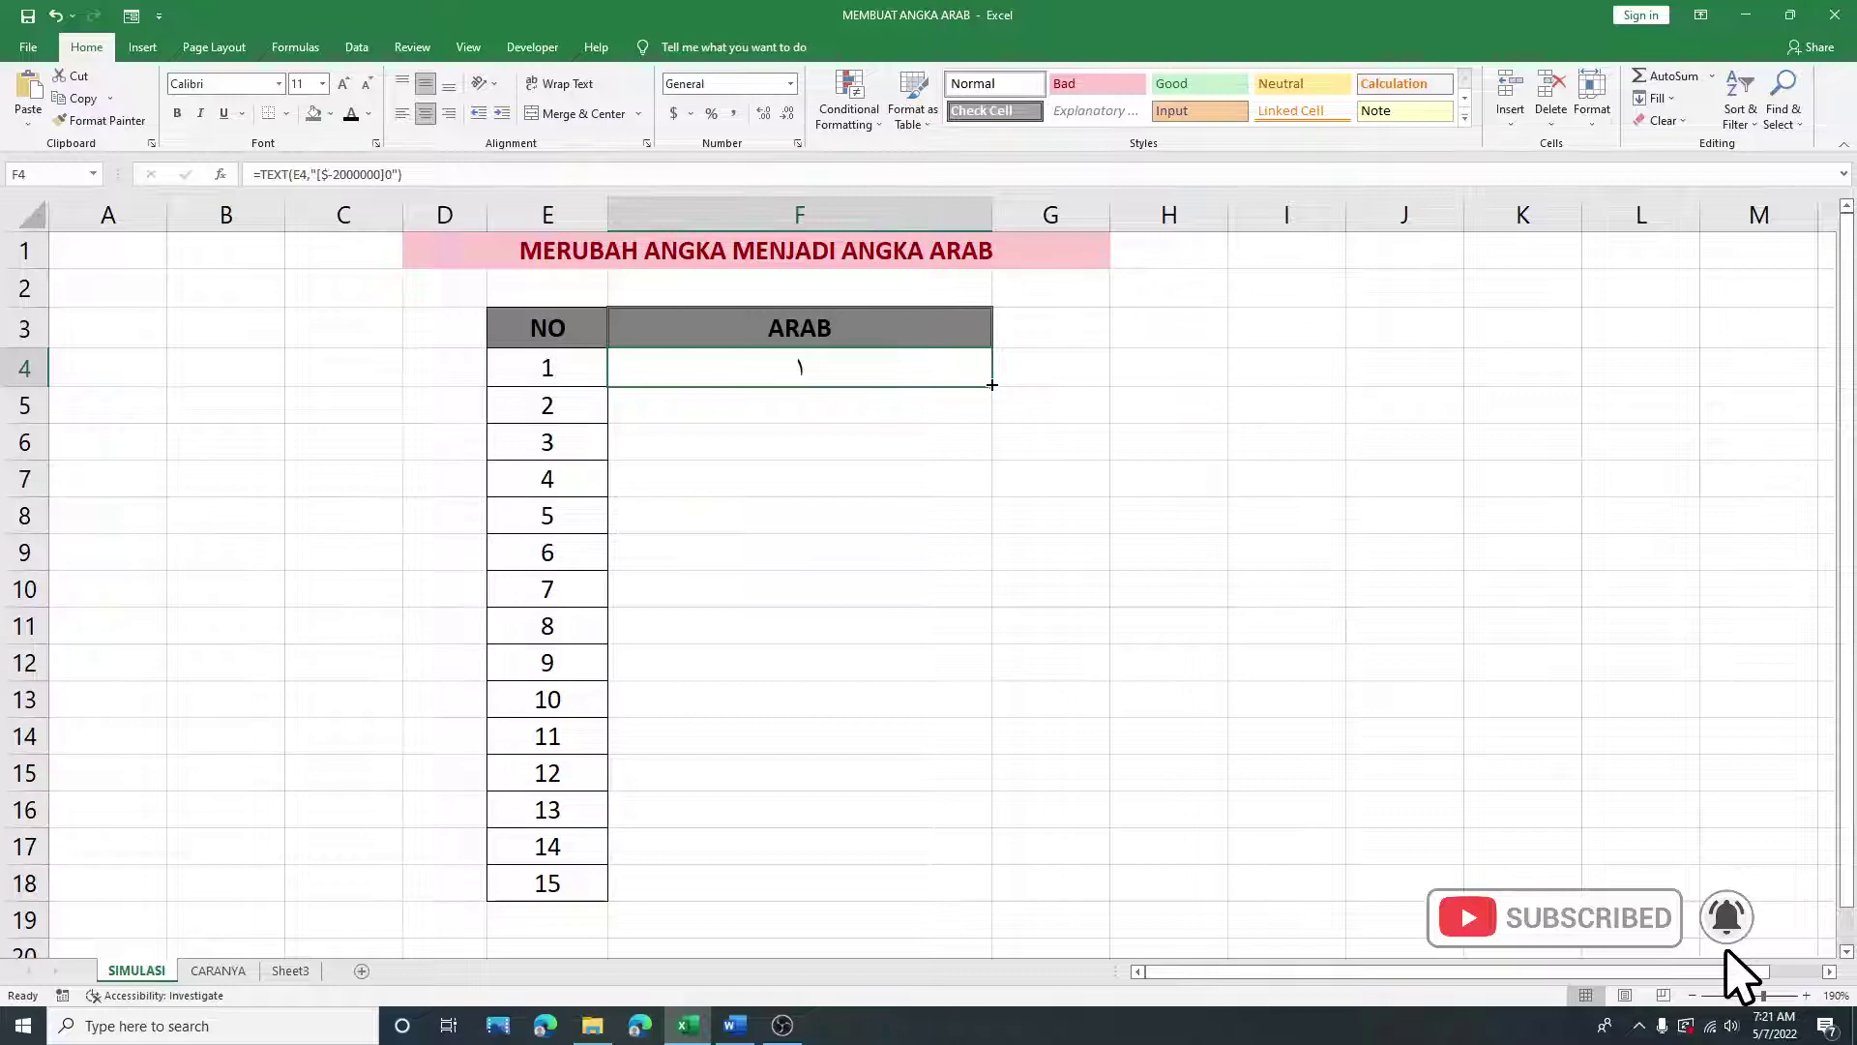
drag(992, 385, 1006, 899)
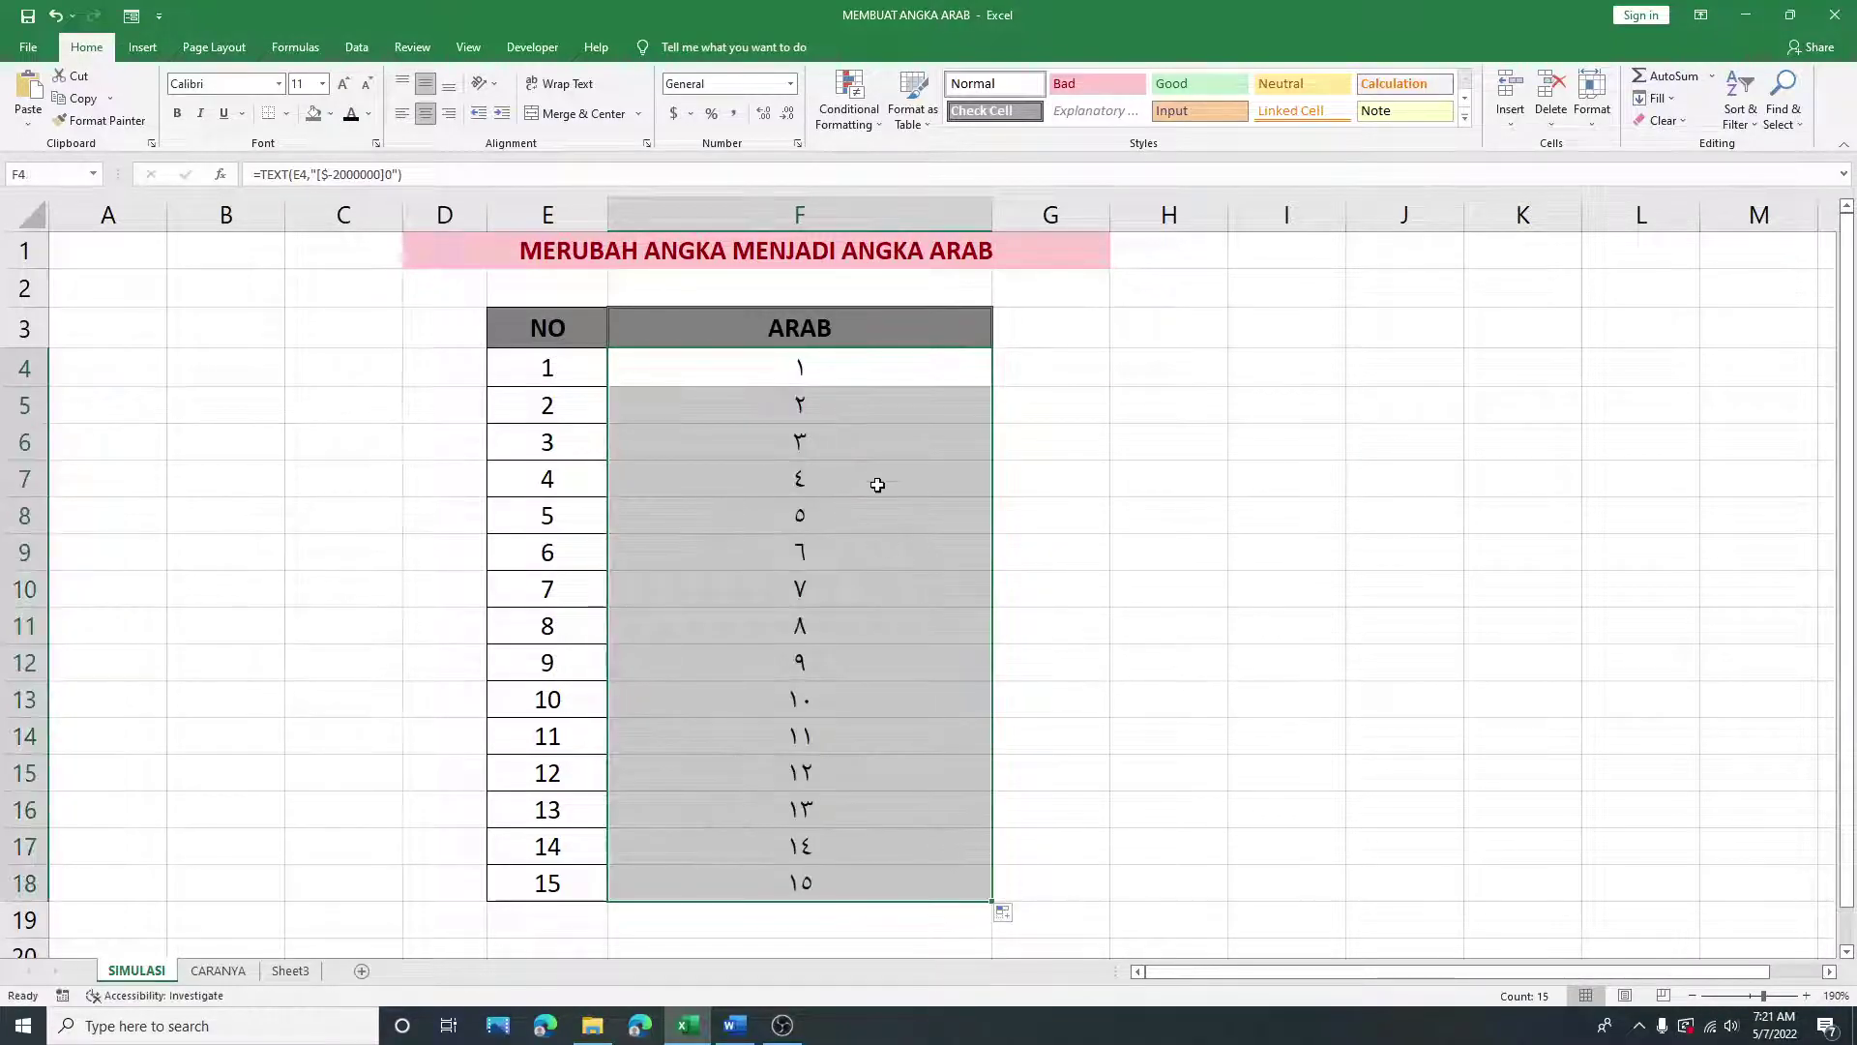
click(876, 478)
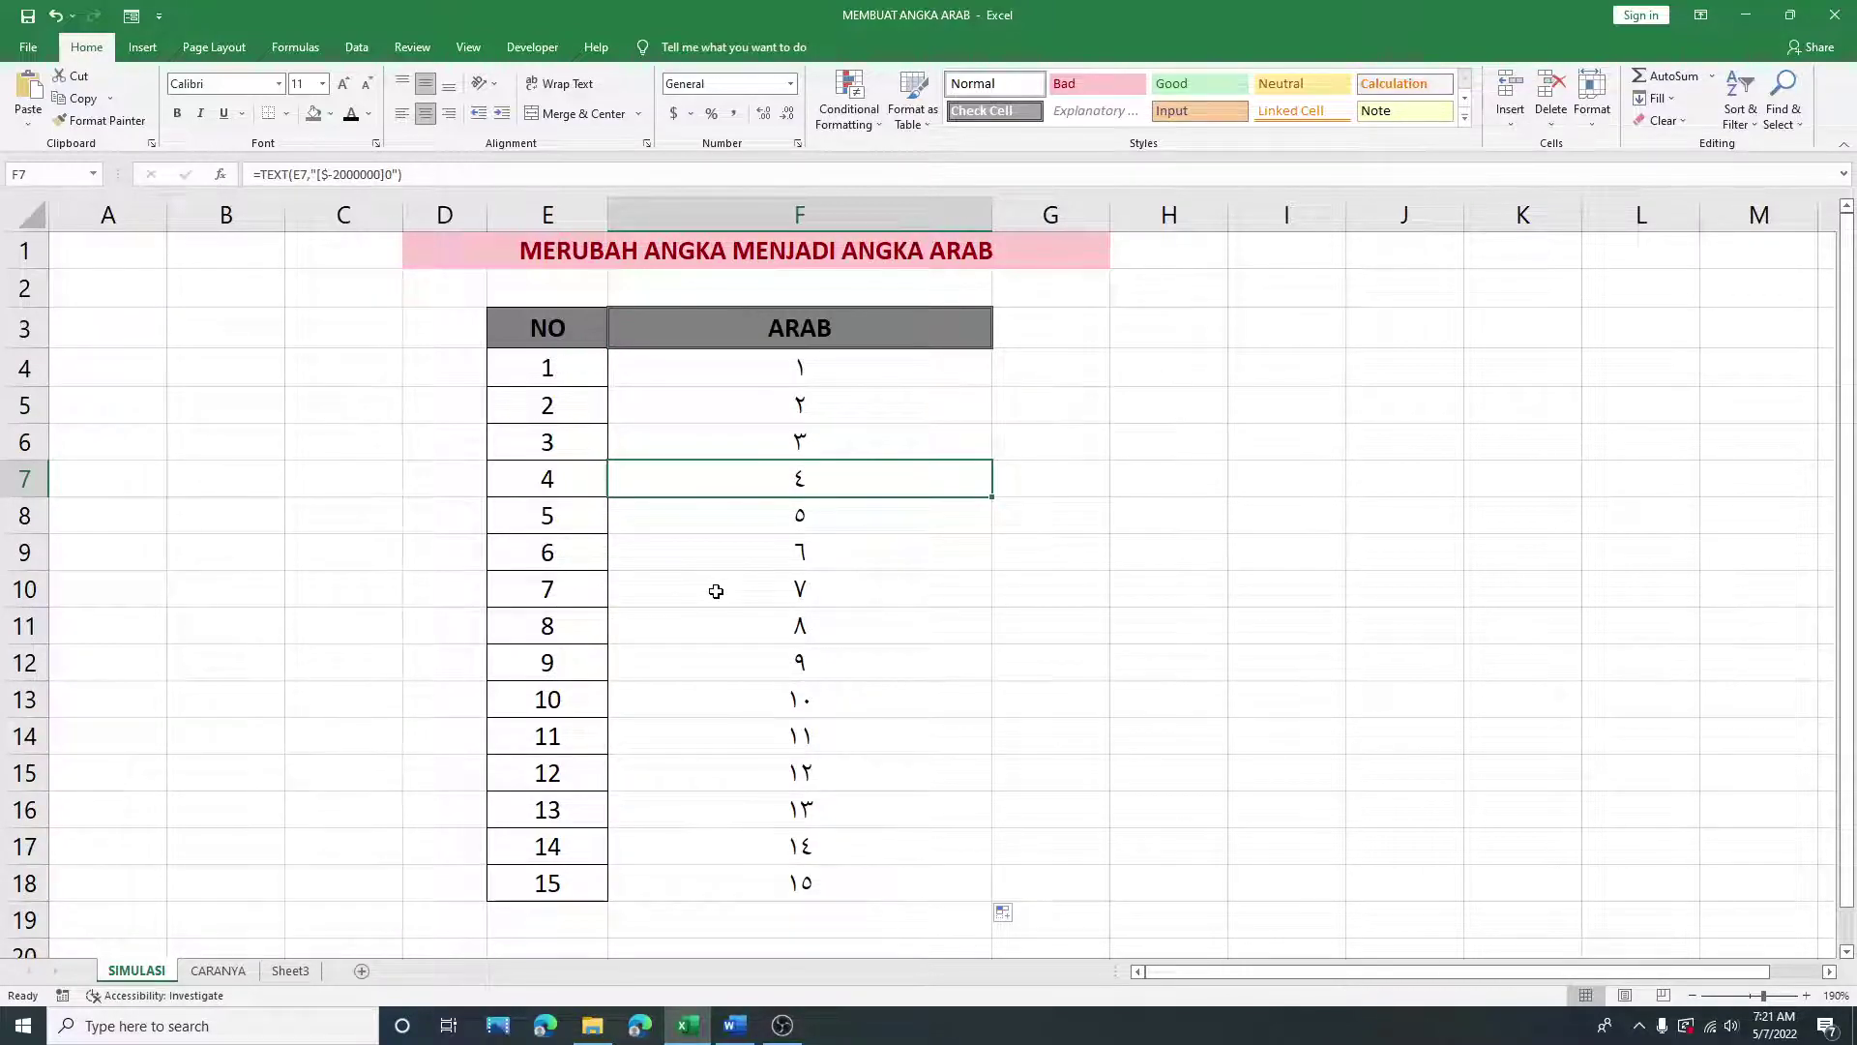
Step: Change the number in E4 to 100, then to 245
click(564, 370)
text(100)
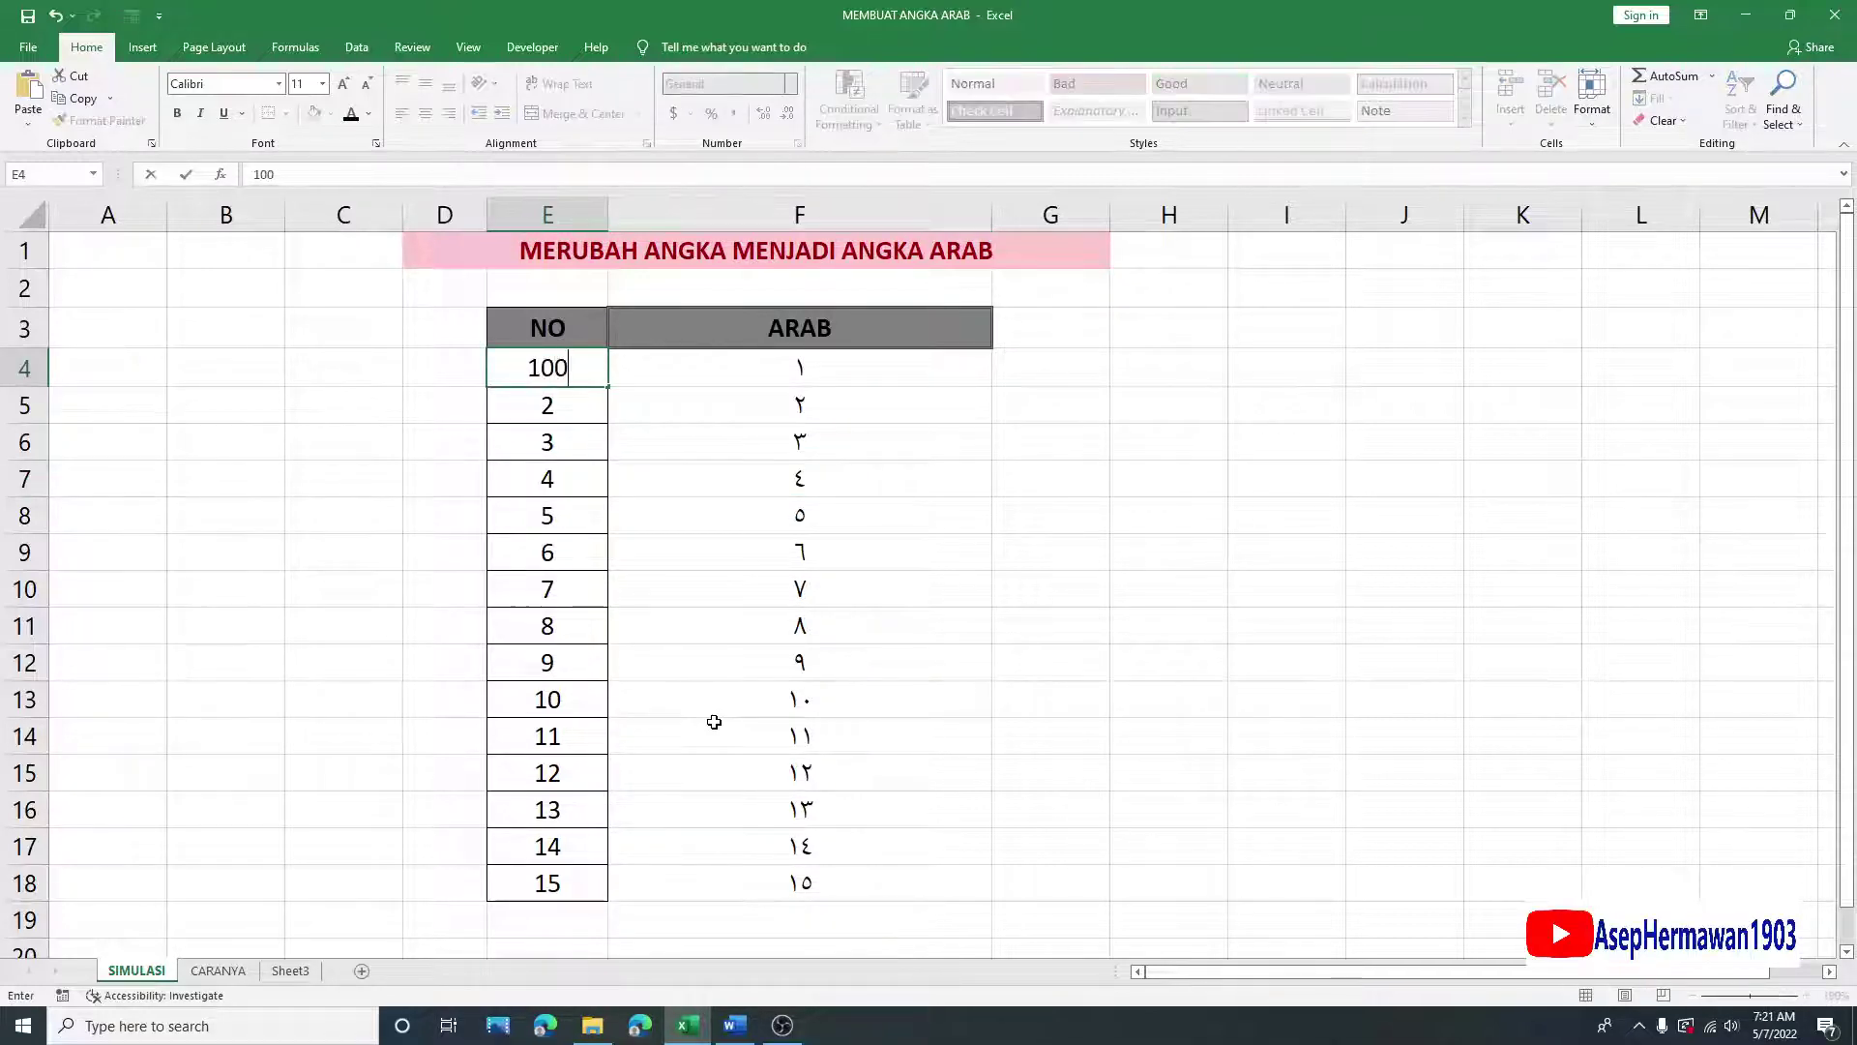
key(Return)
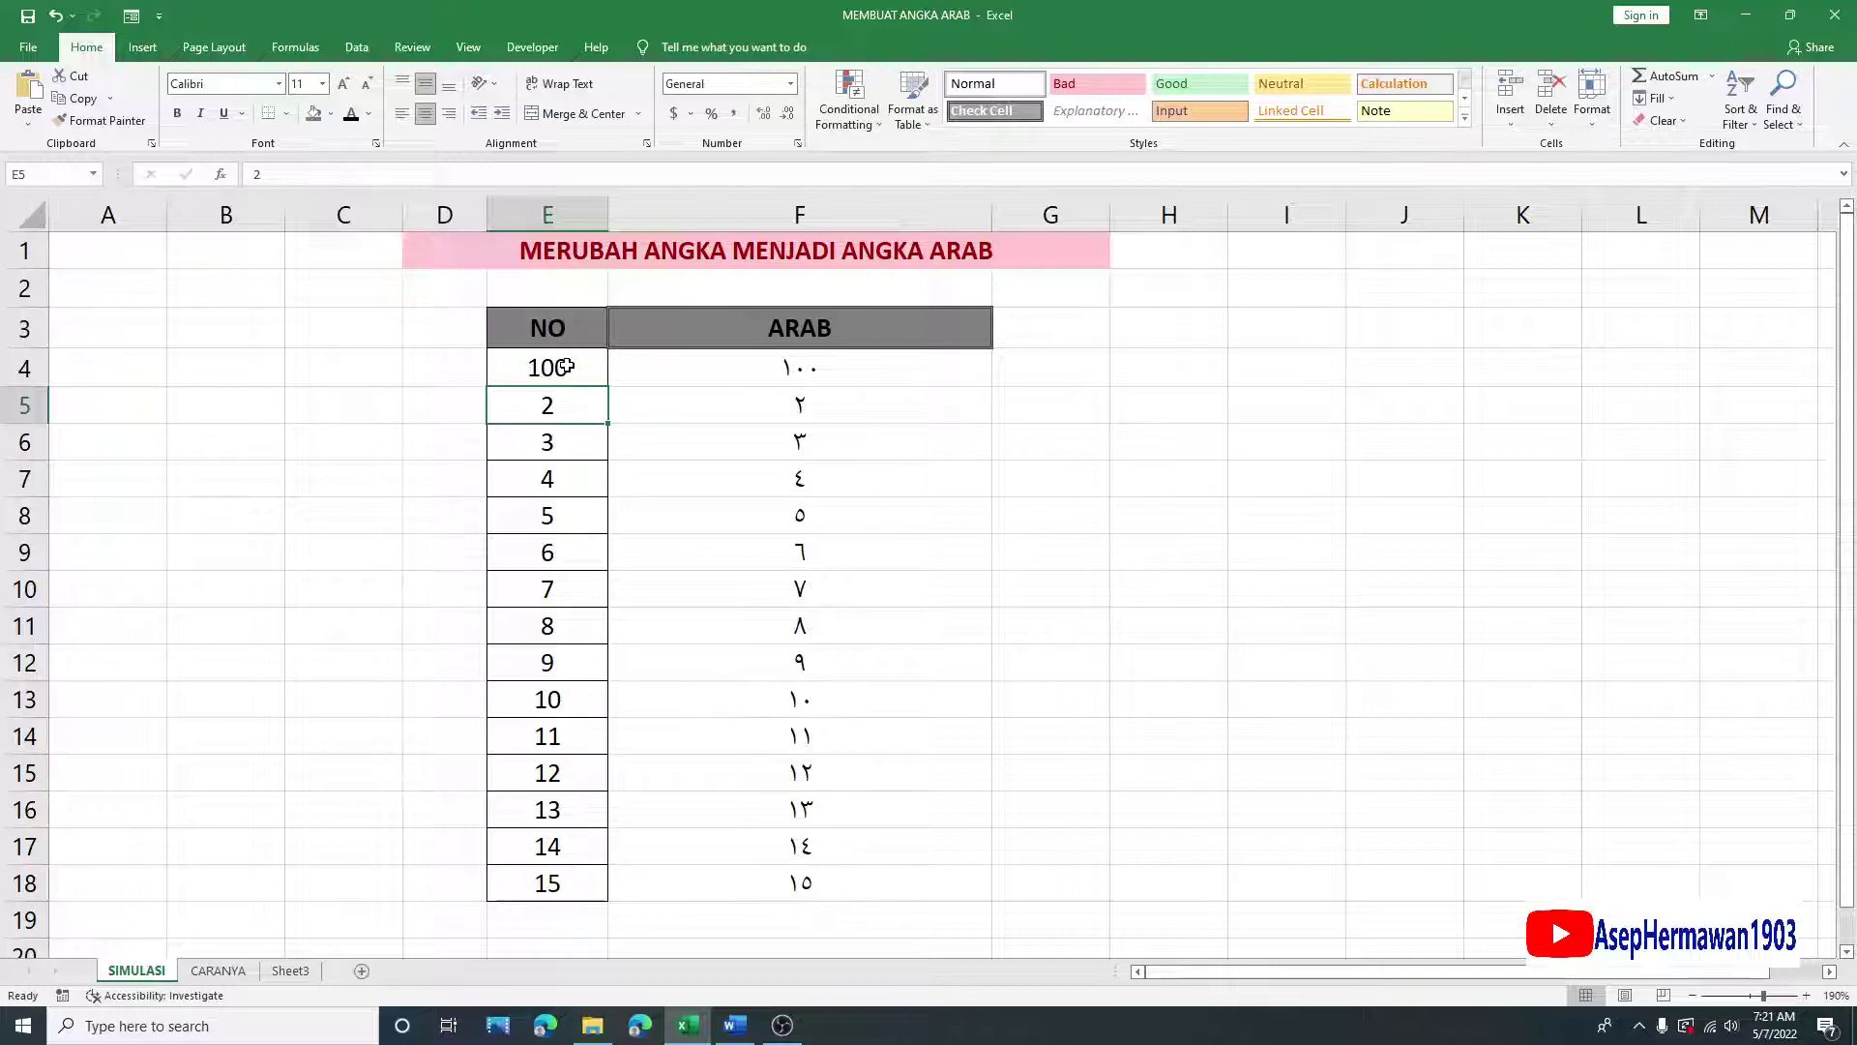
click(564, 367)
text(245)
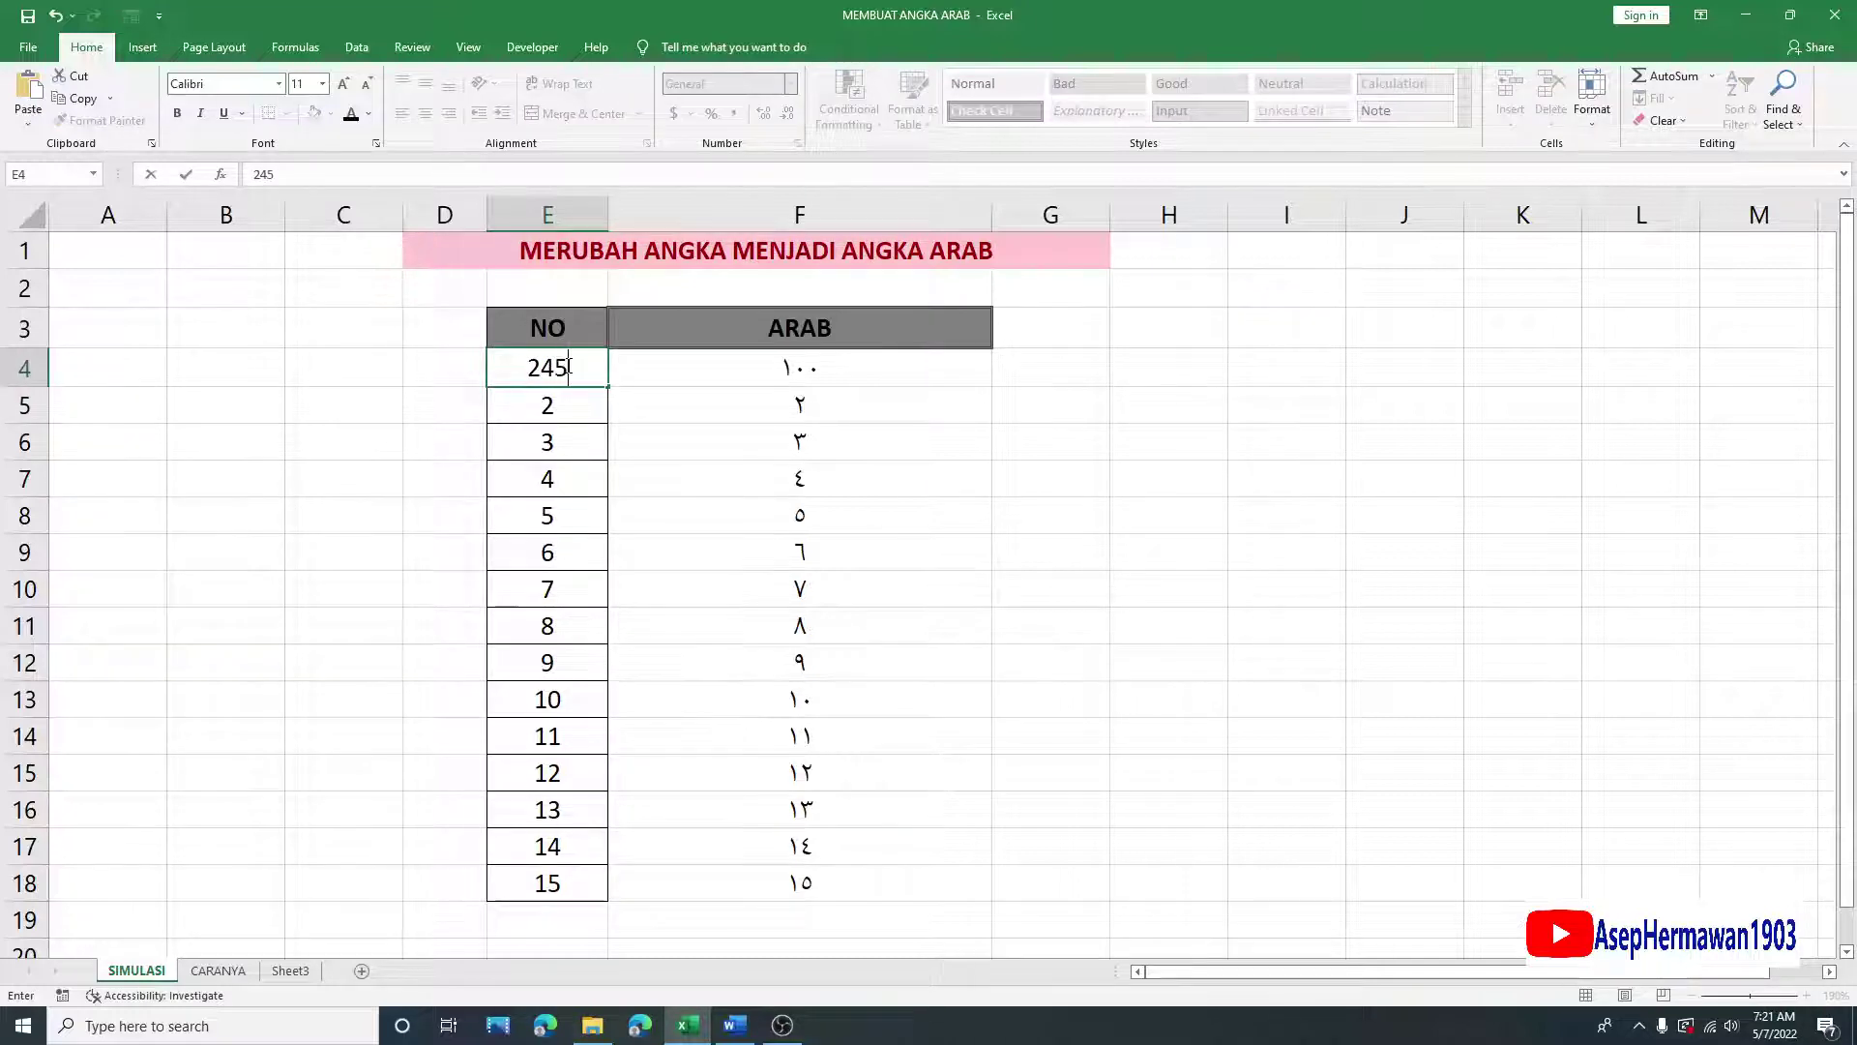
key(Return)
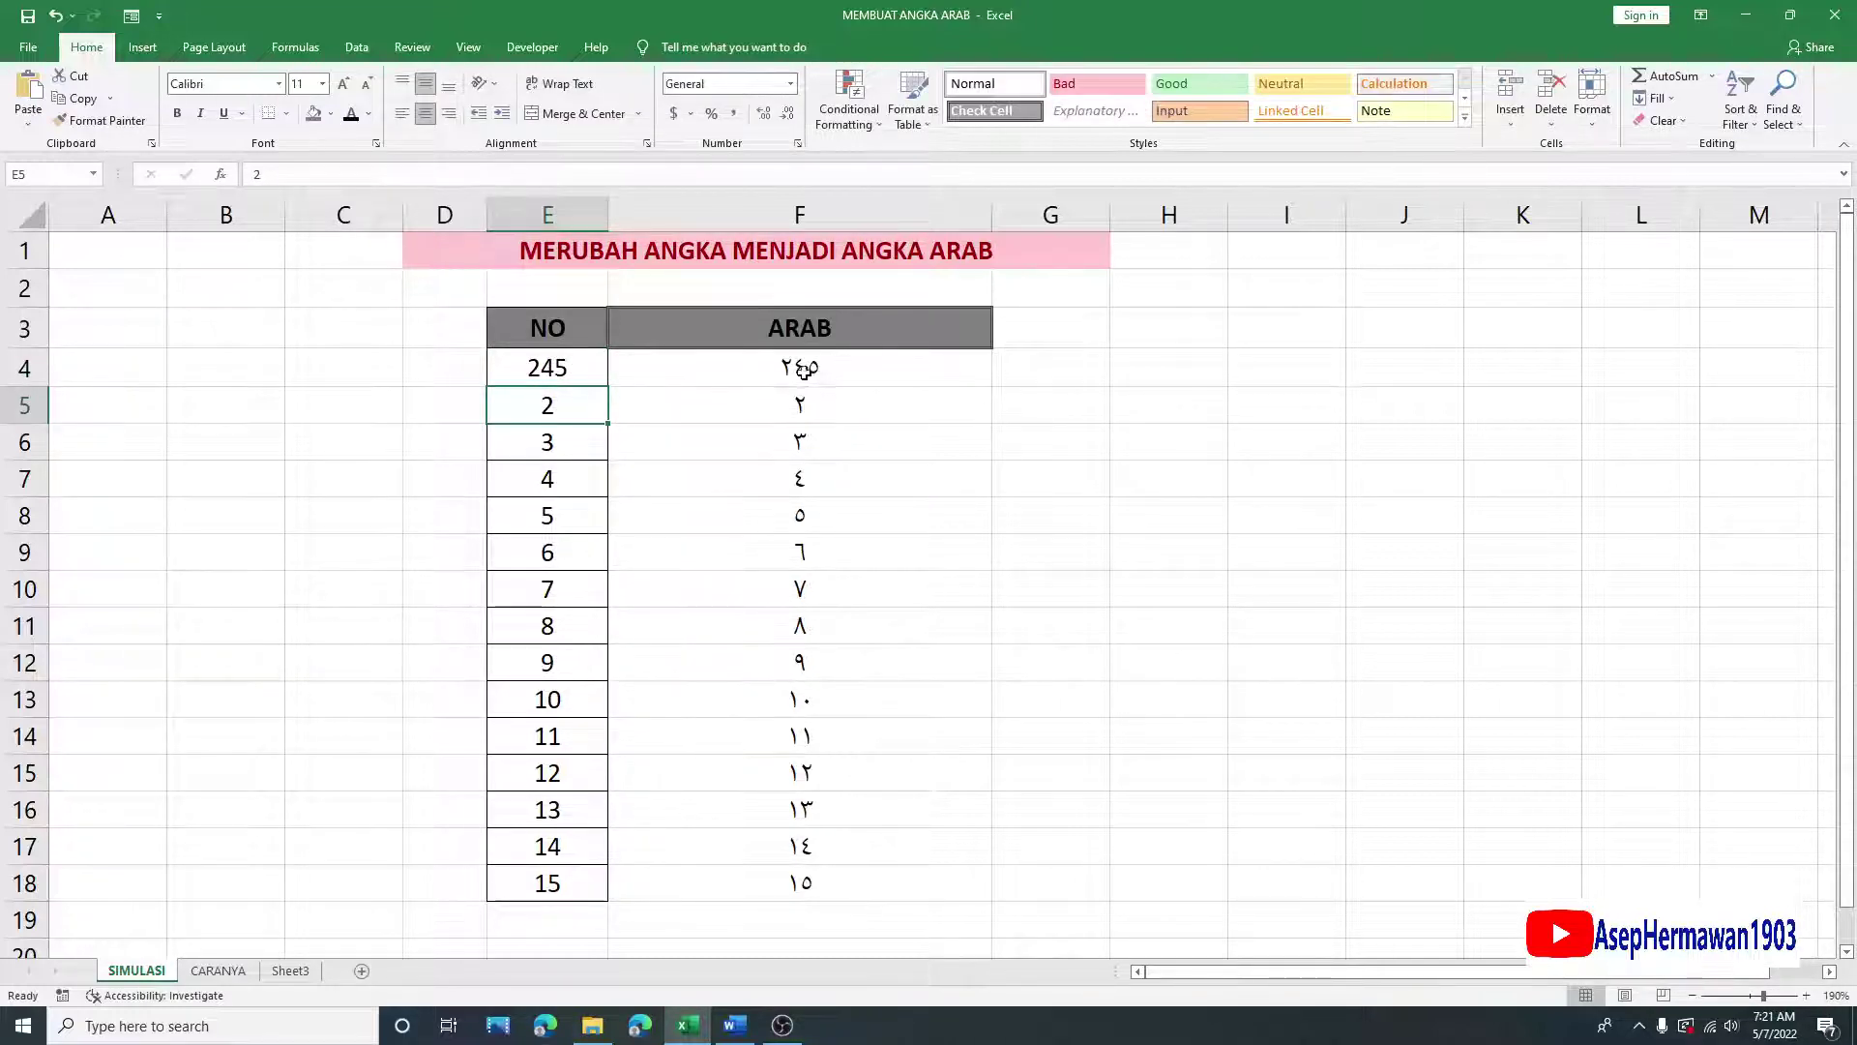
Step: Enter 334 in E5 and 212 in E6
text(334)
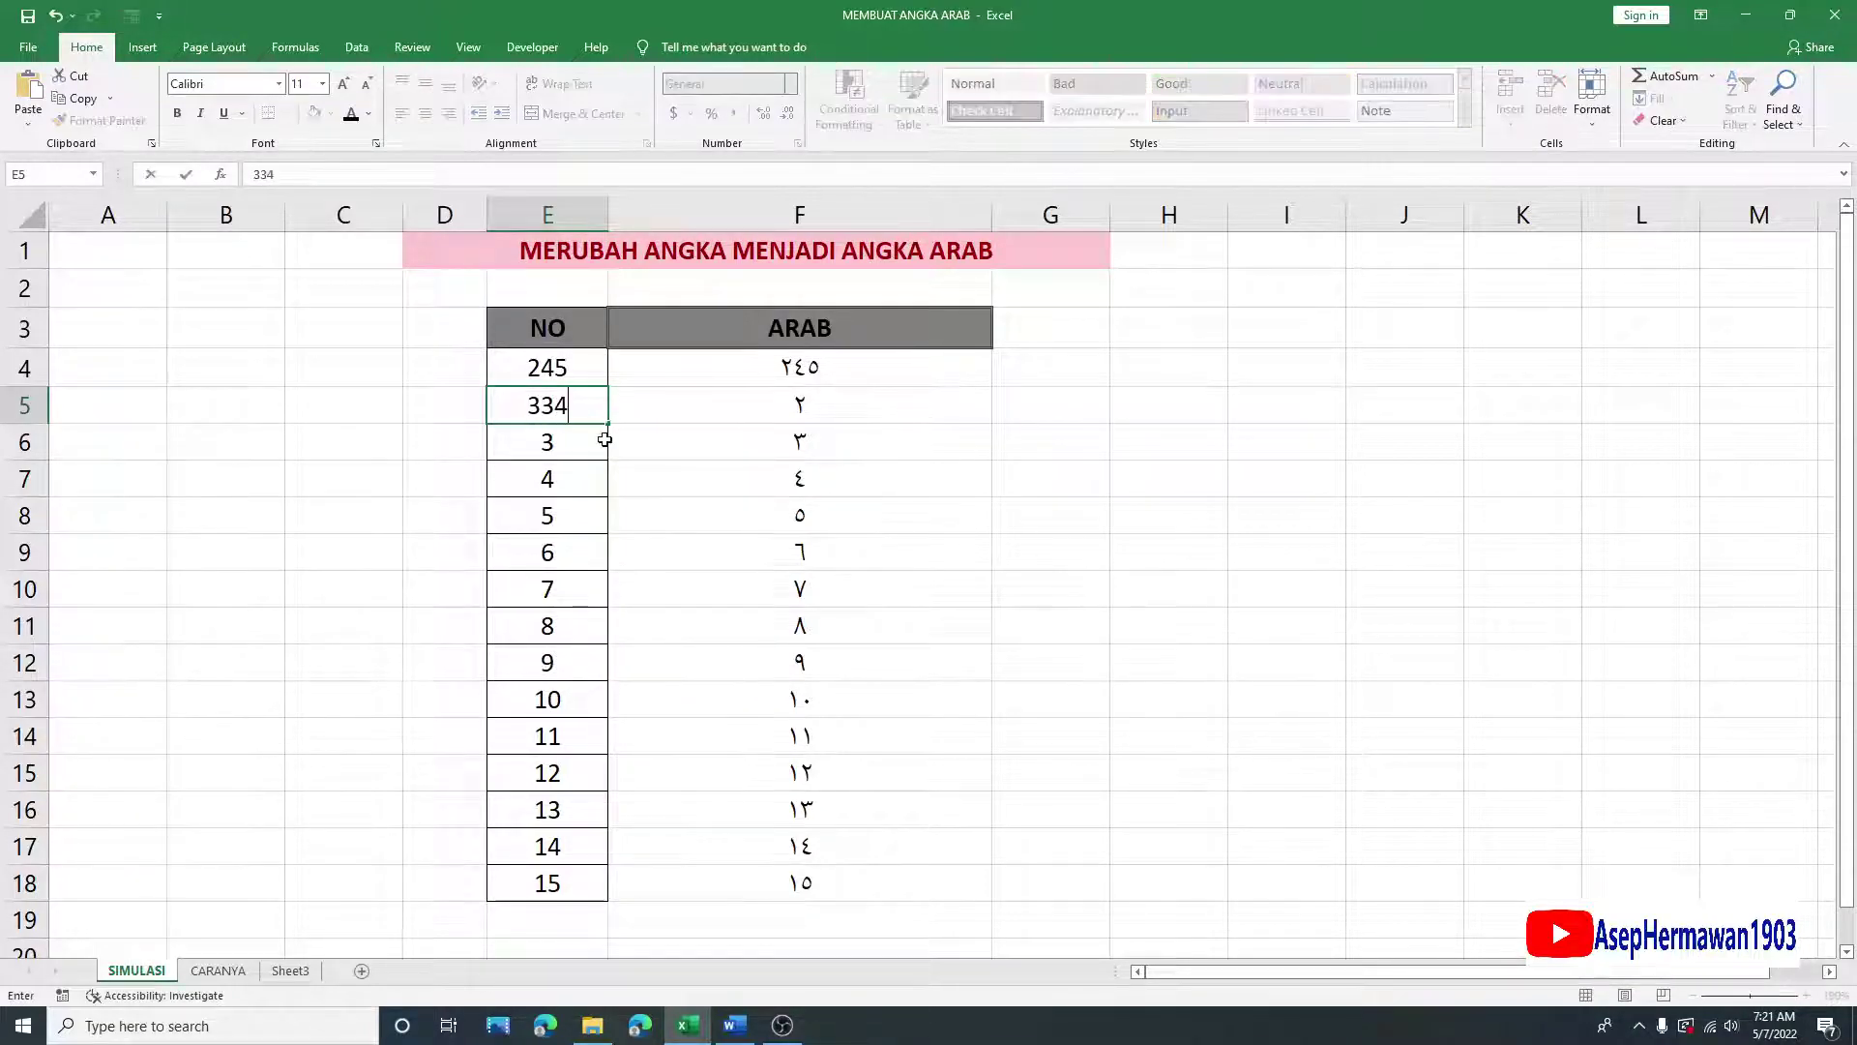
click(758, 417)
click(585, 442)
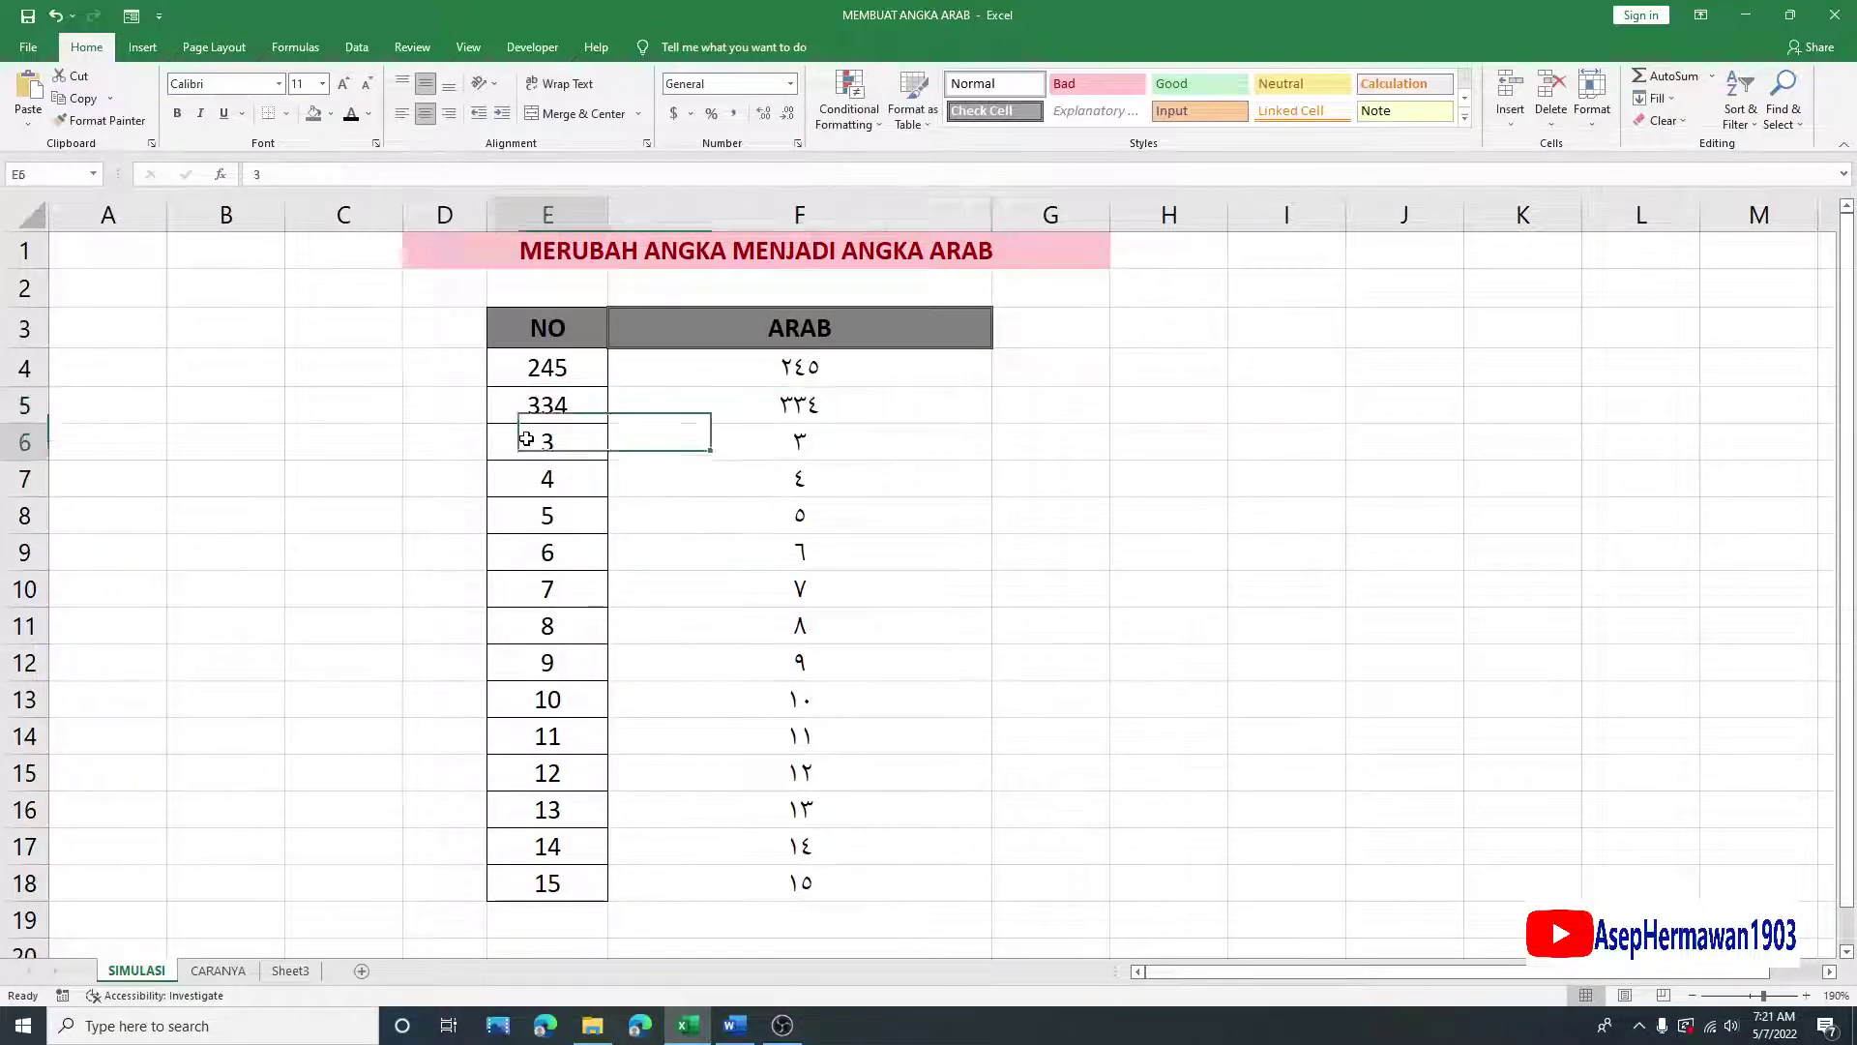
text(212)
click(716, 654)
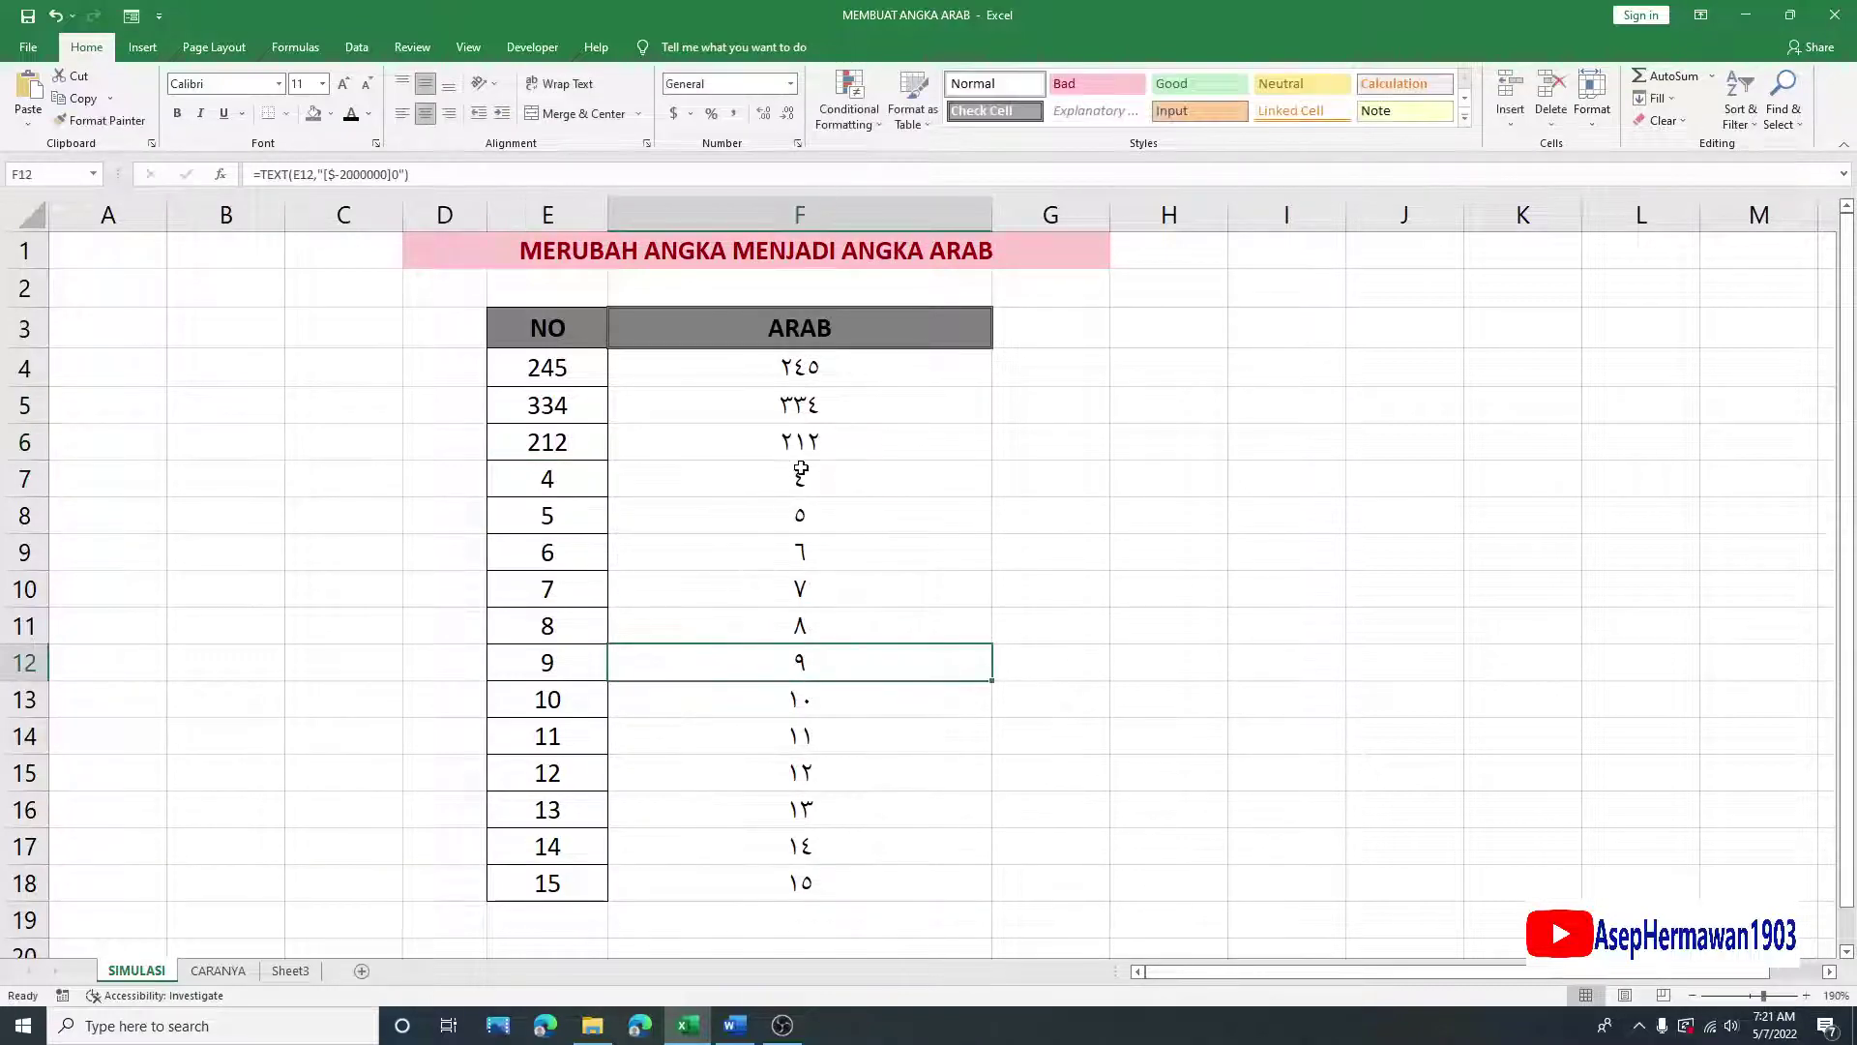
click(548, 512)
click(550, 581)
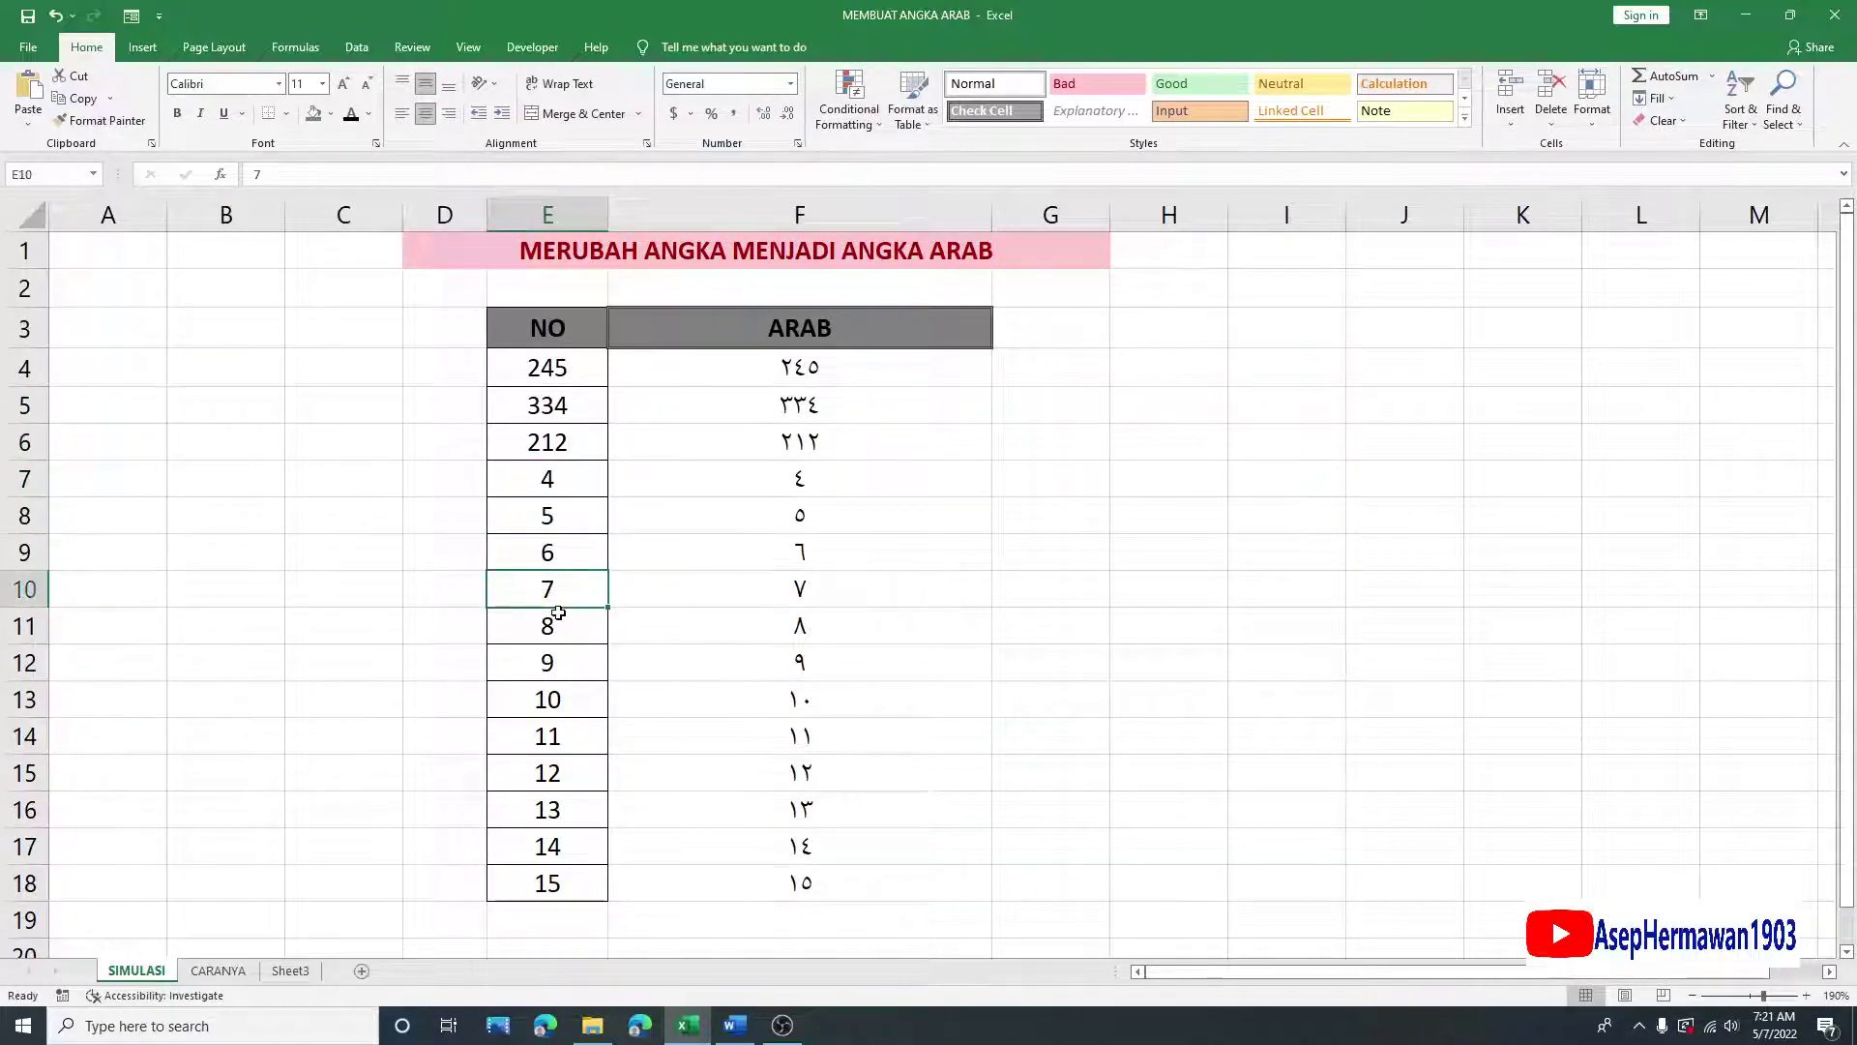
Step: Highlight the Arabic-digit results in F4:F18 and the original numbers in column E to compare
drag(733, 368, 871, 876)
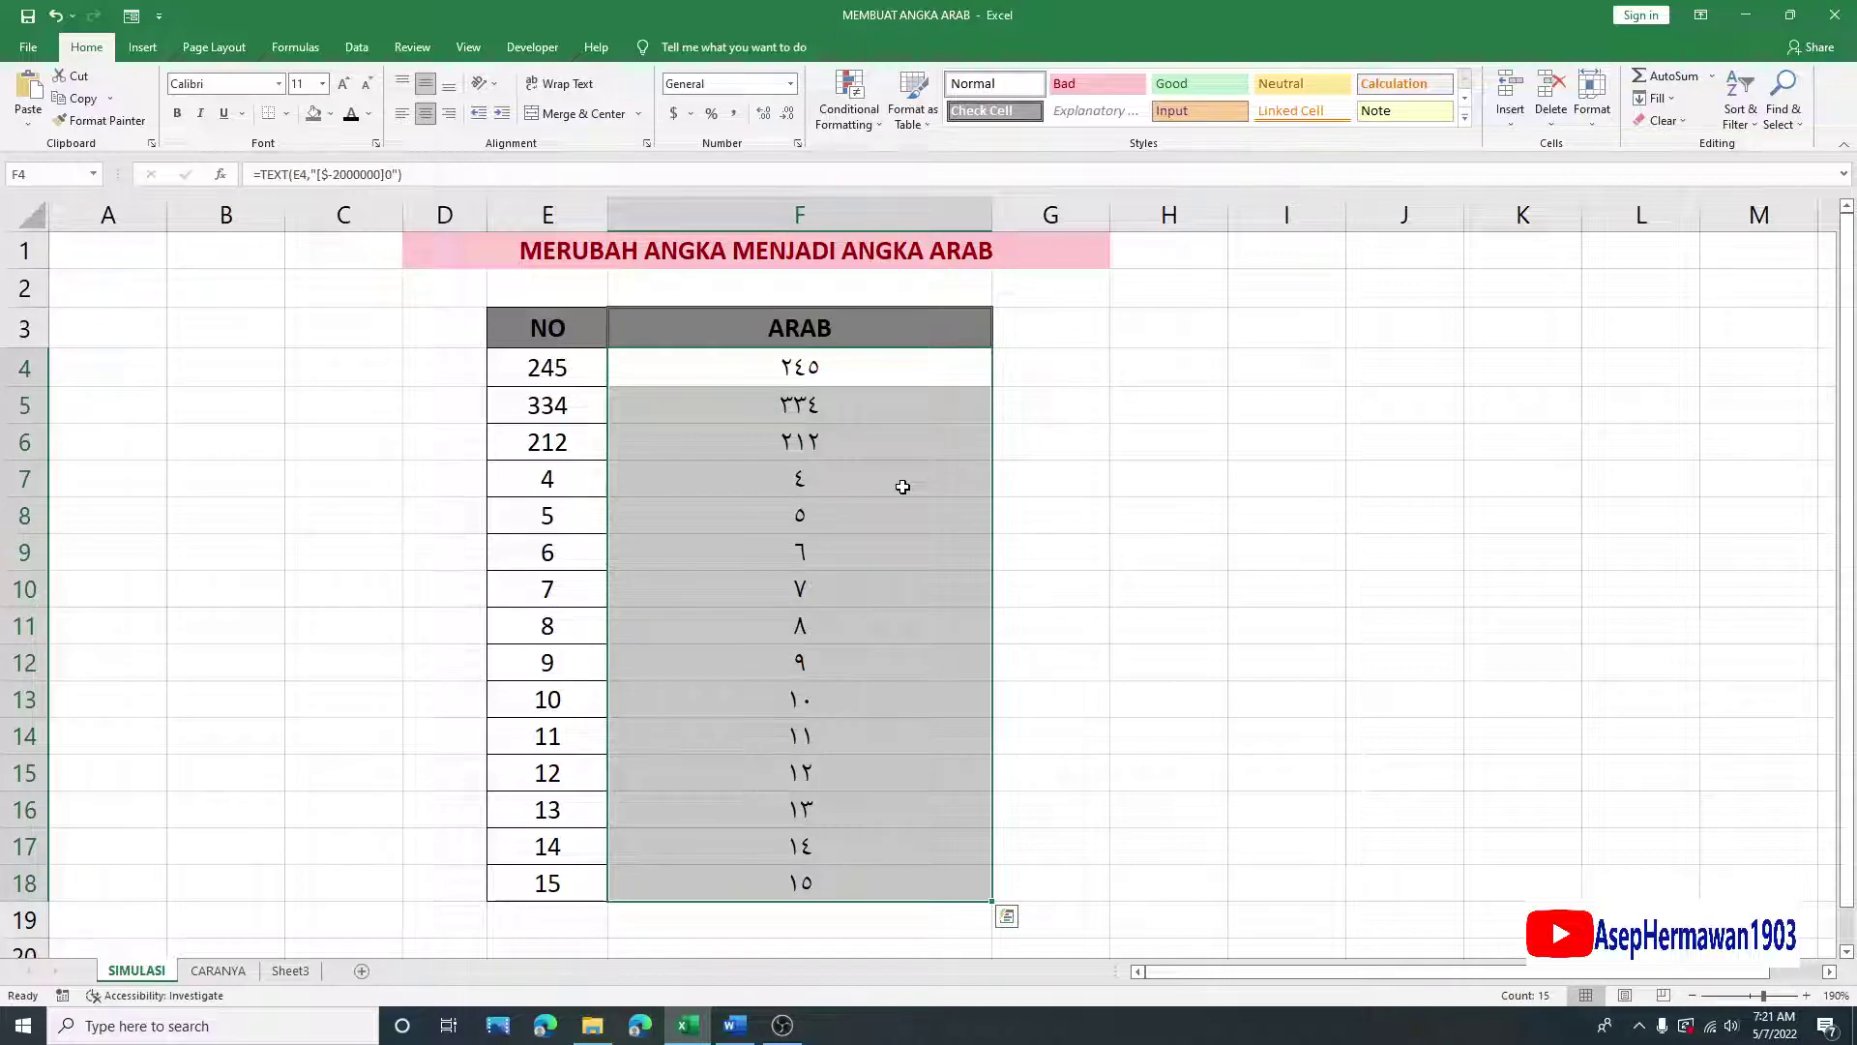
drag(581, 371, 592, 883)
click(994, 554)
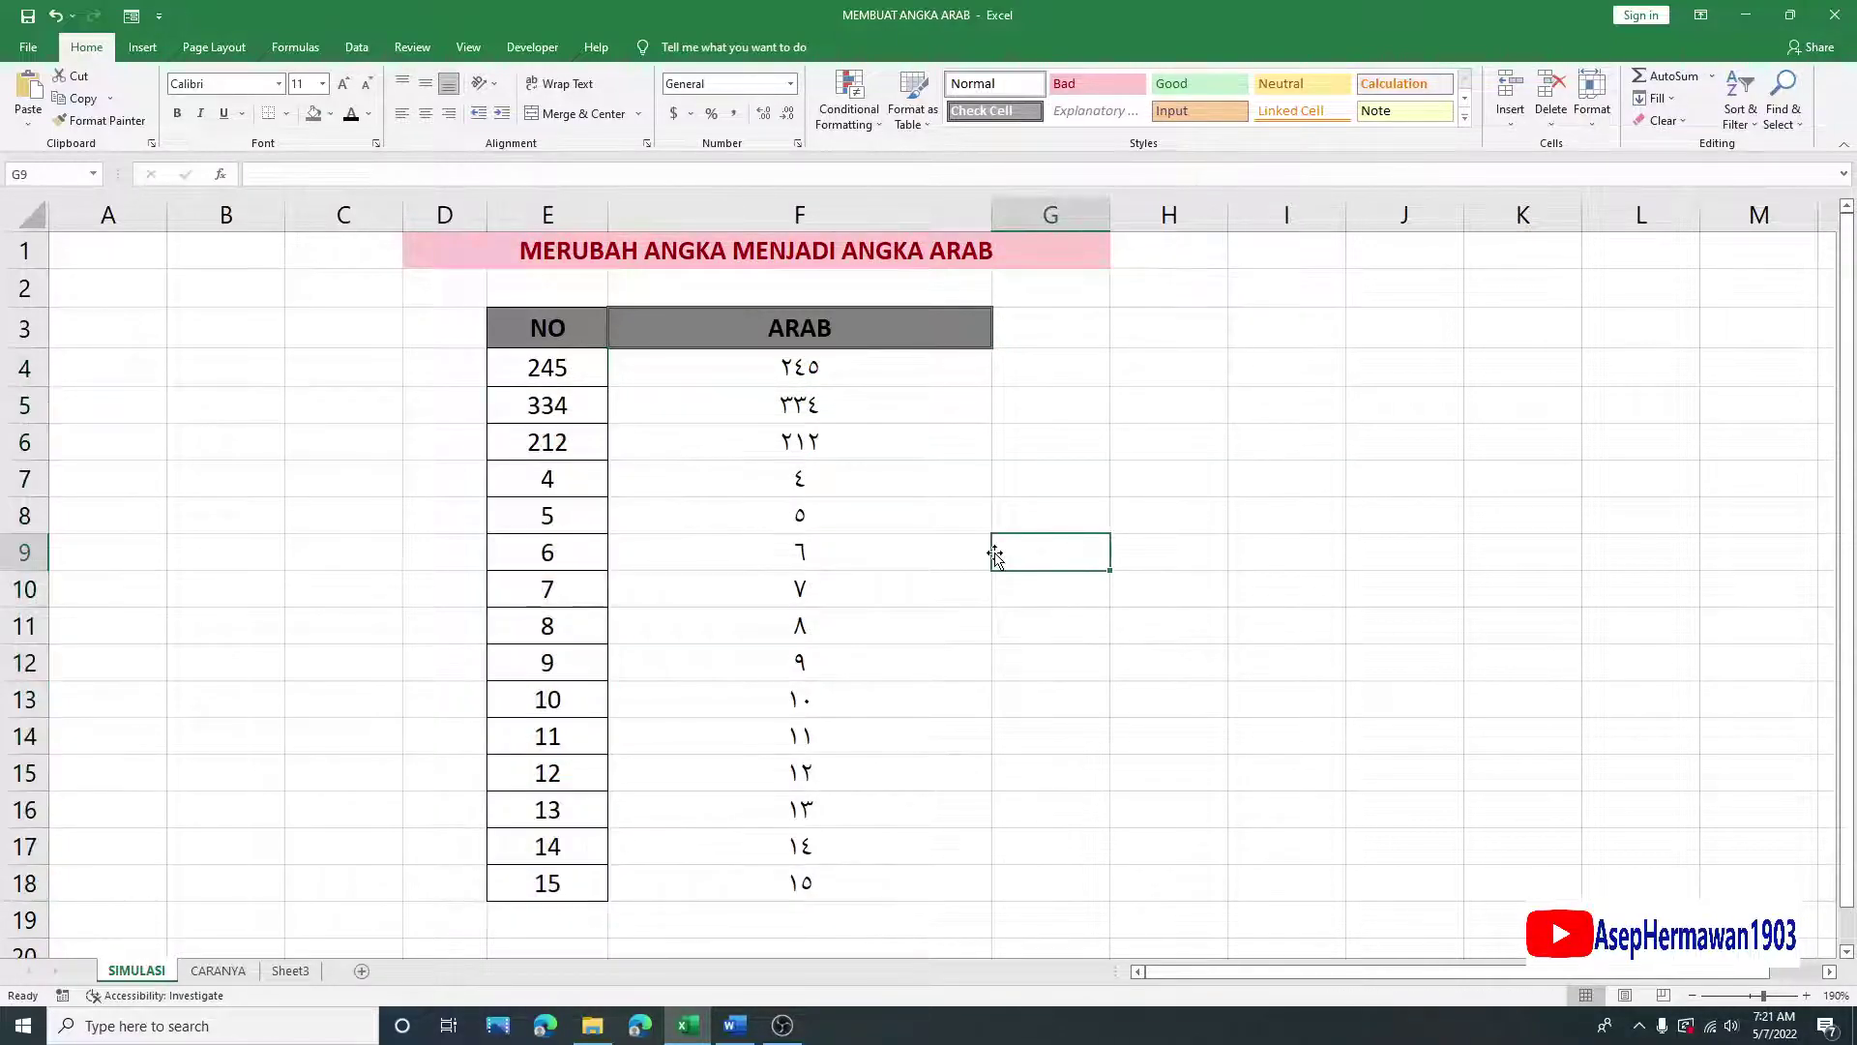